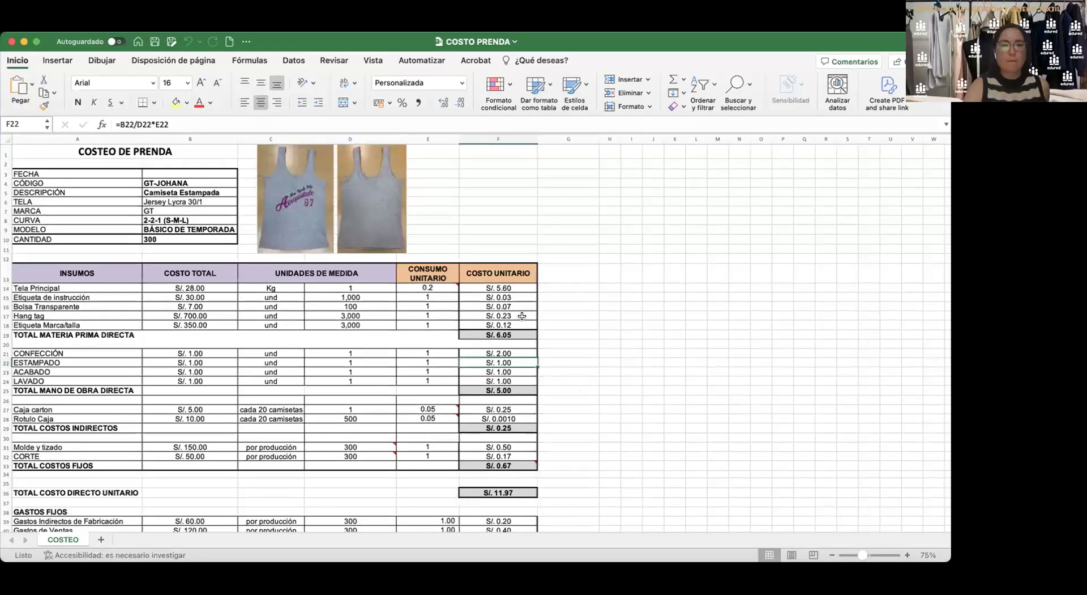
Enter 11/11/2023 as the FECHA value in the COSTEO DE PRENDA header
left_click_drag(944, 556, 944, 579)
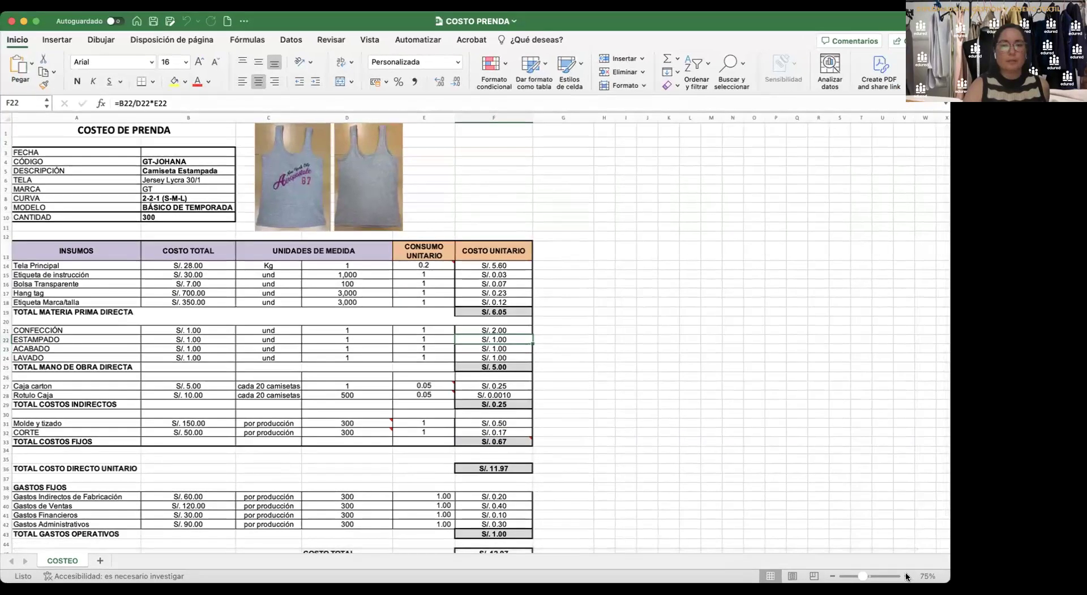
left_click(906, 577)
left_click(907, 577)
left_click(906, 576)
left_click(907, 577)
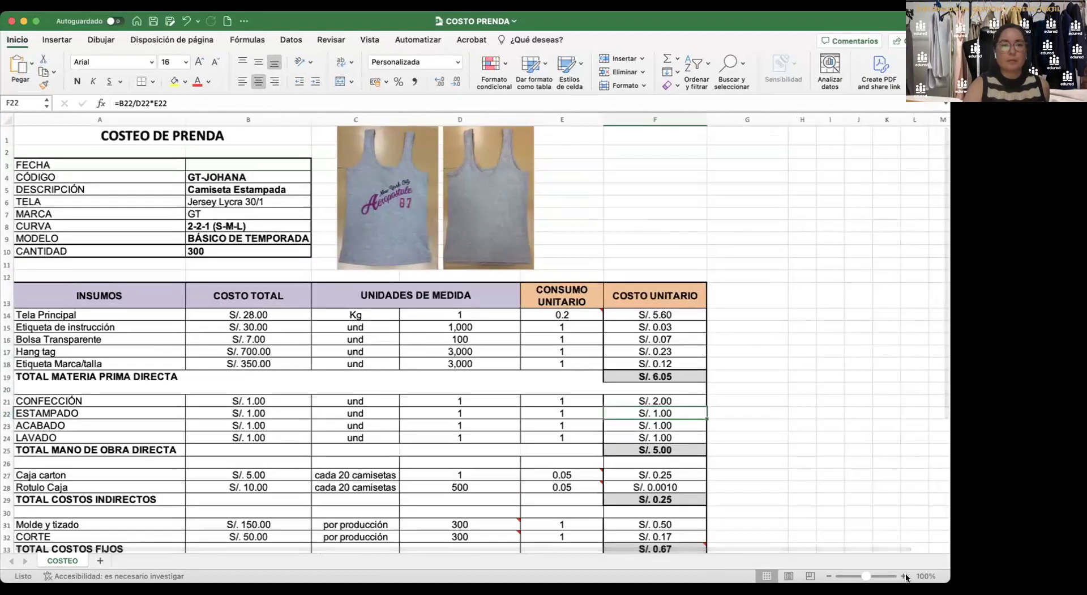
left_click(903, 576)
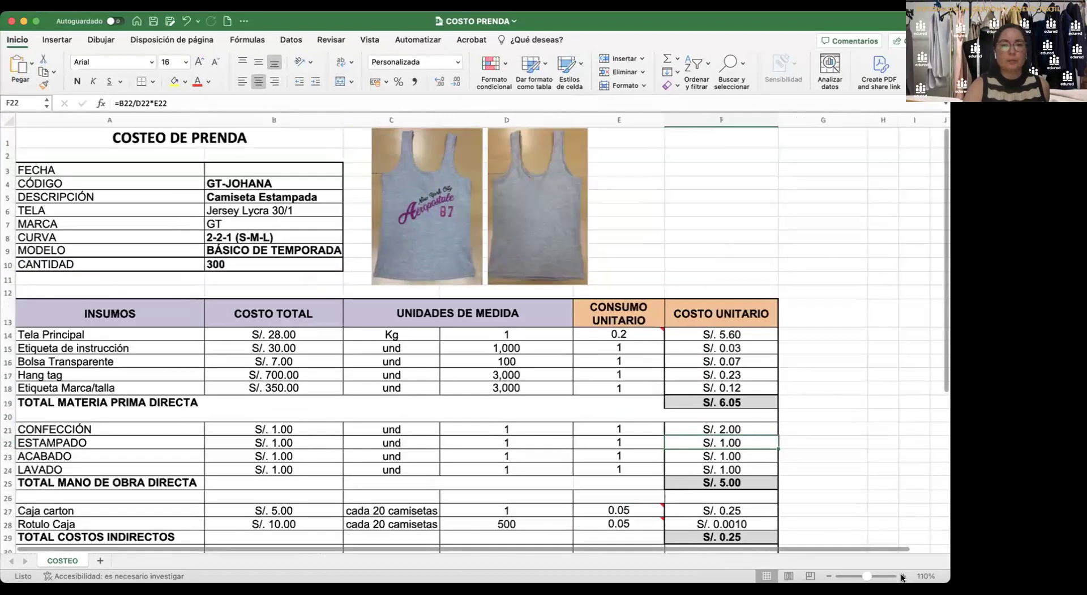
left_click(902, 576)
left_click(902, 576)
left_click(903, 575)
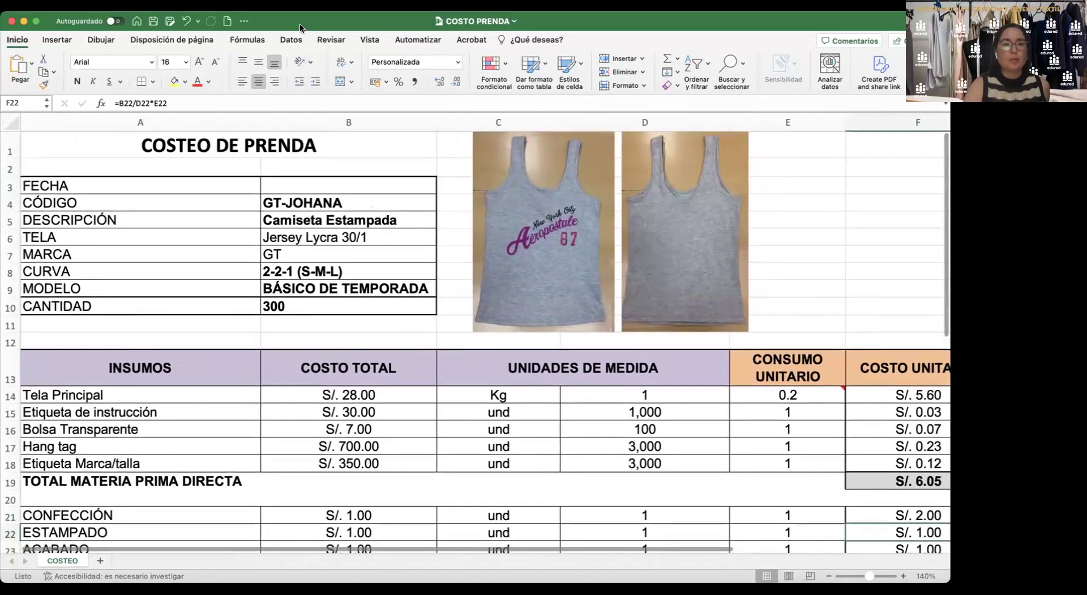
left_click(153, 183)
left_click(288, 185)
type("11")
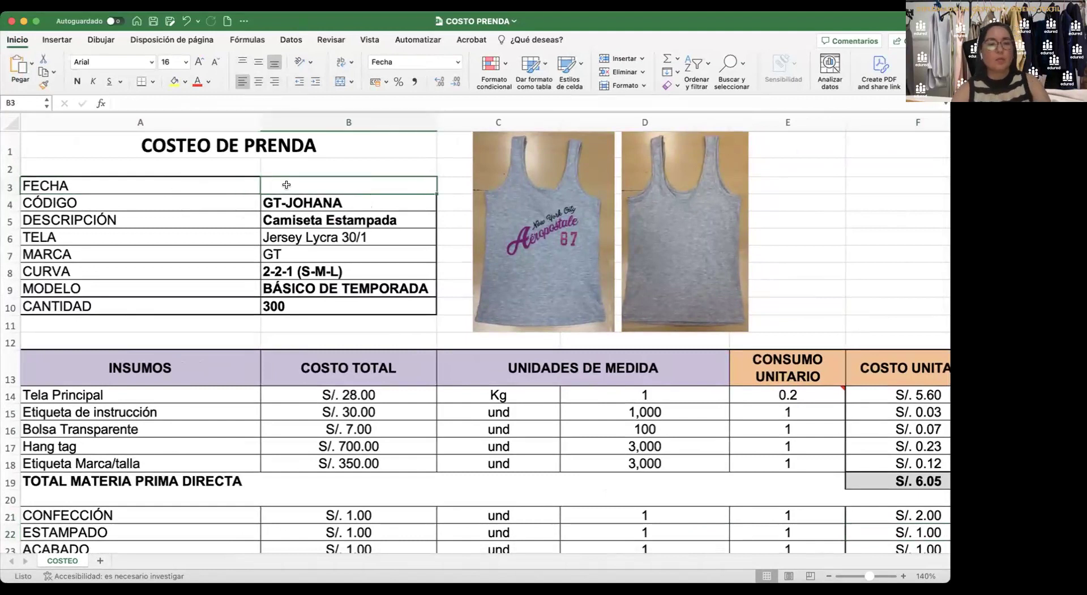
type("/11")
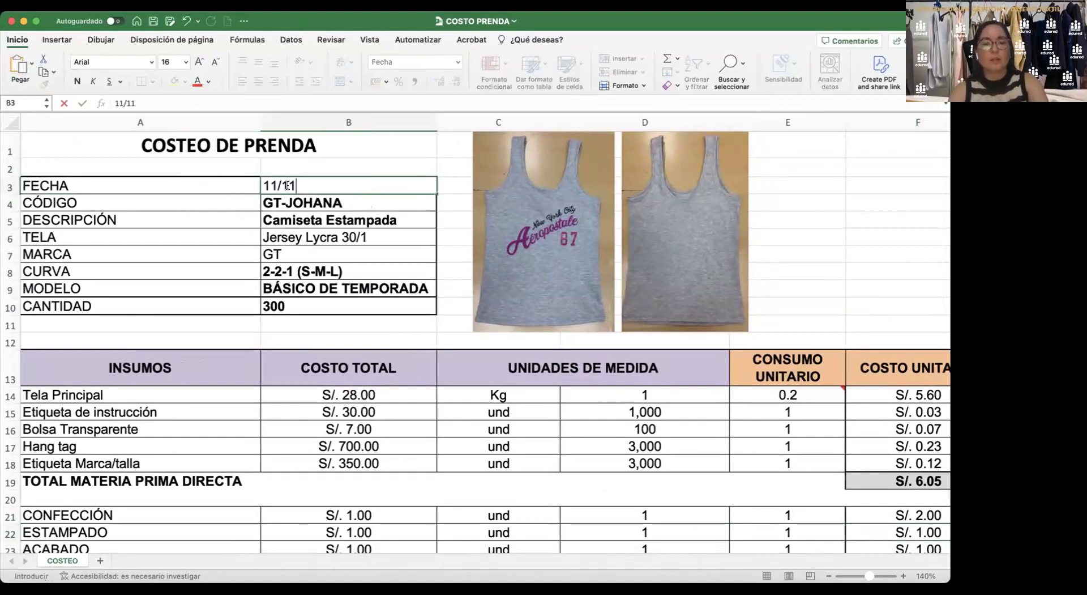
type("/2023")
key("Return")
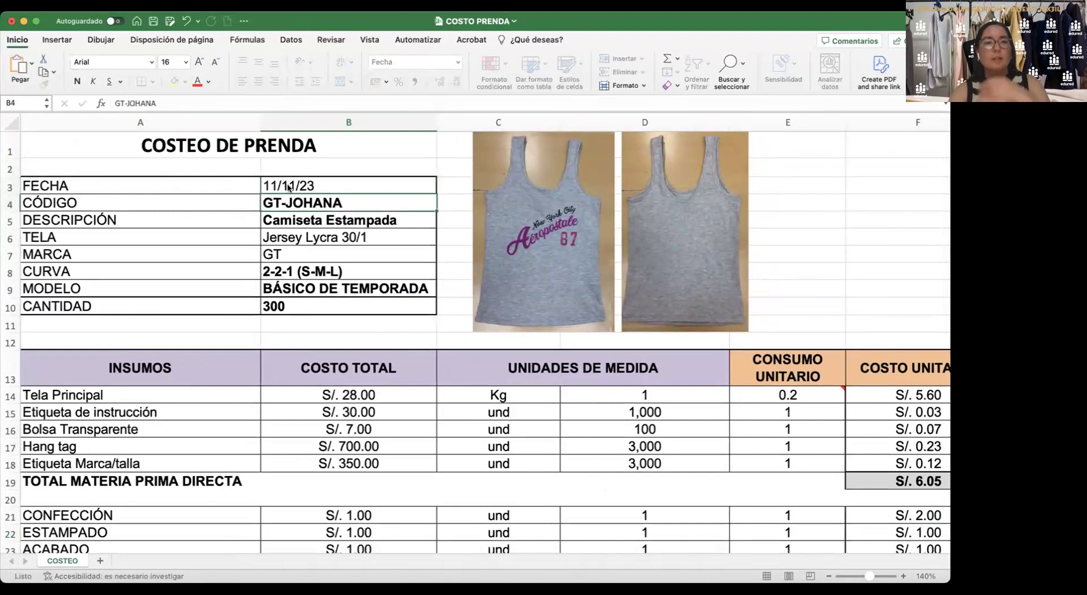
Review the garment header's code, description, fabric, brand and size curve entries
key("Left")
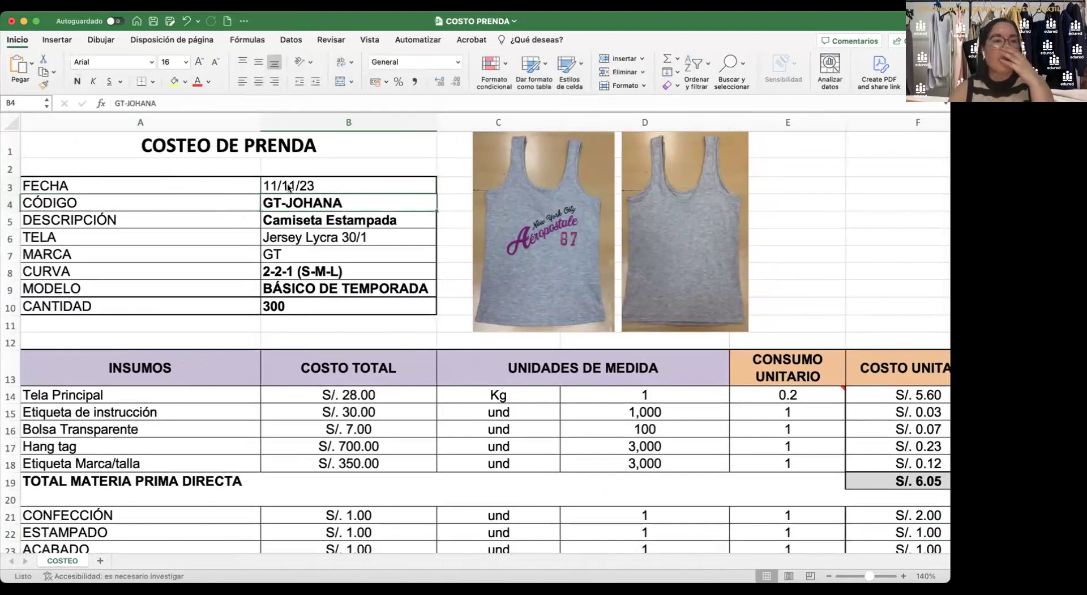
key("Right")
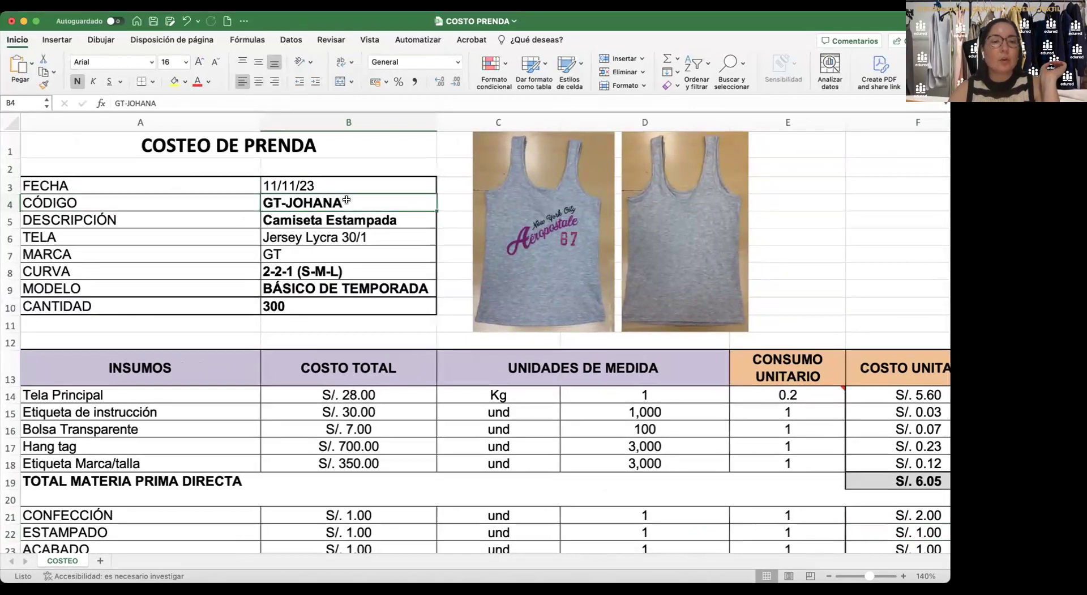
key("Down")
key("Up")
key("Down")
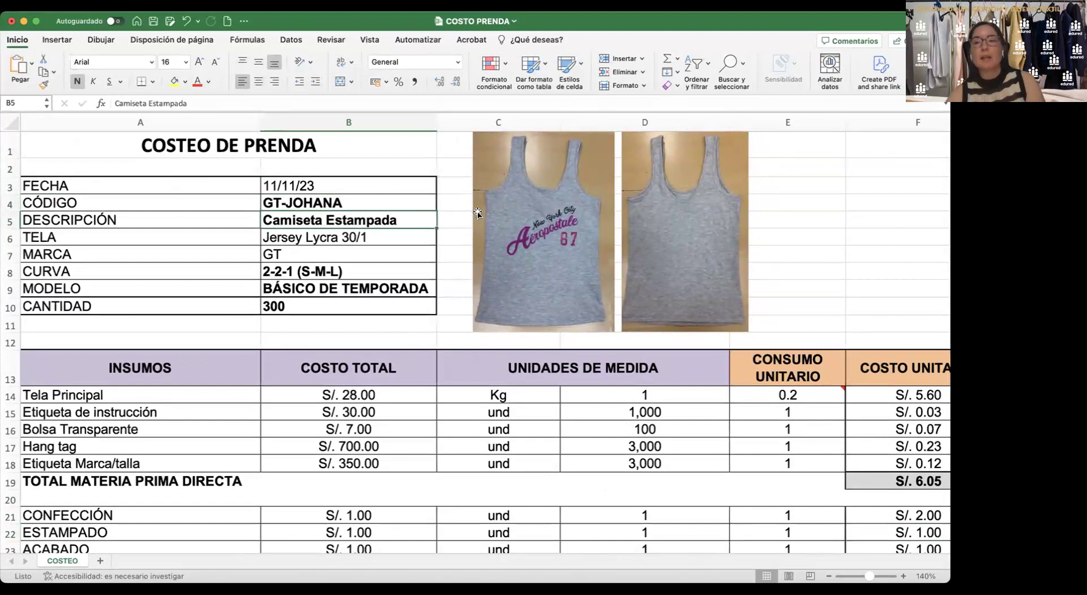
key("Down")
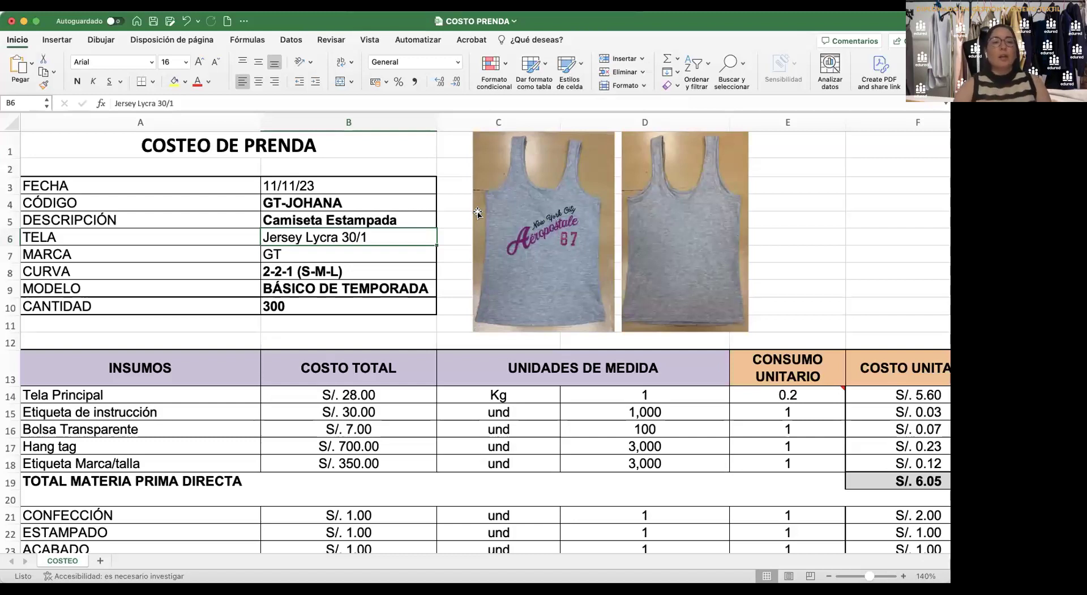
key("Down")
key("Down")
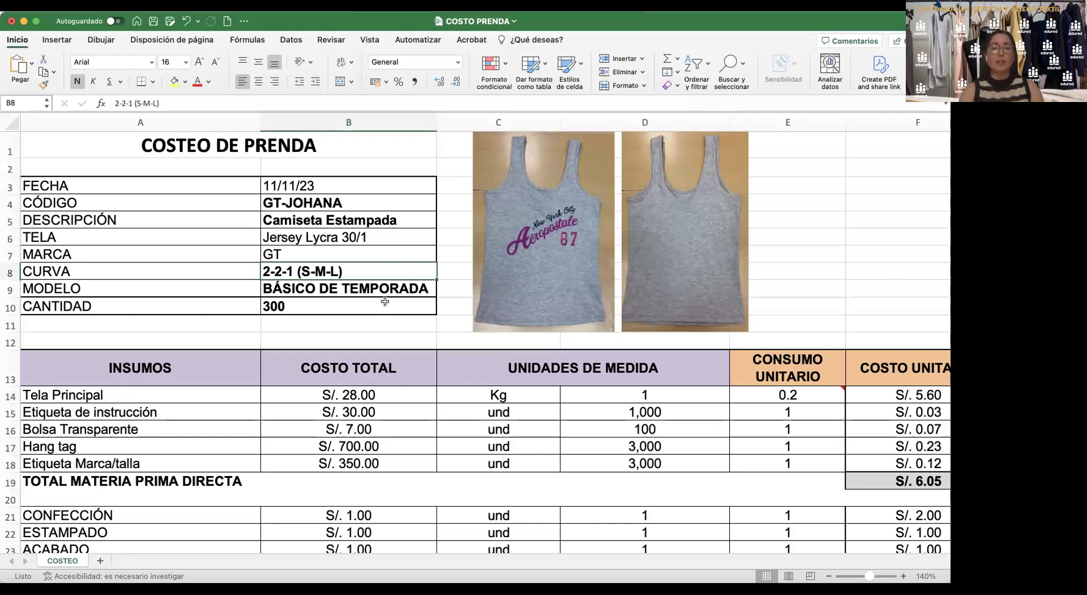
Look over the cost sections from direct raw materials down to the operating expenses
scroll(390, 334, "down", 5)
scroll(390, 334, "down", 5)
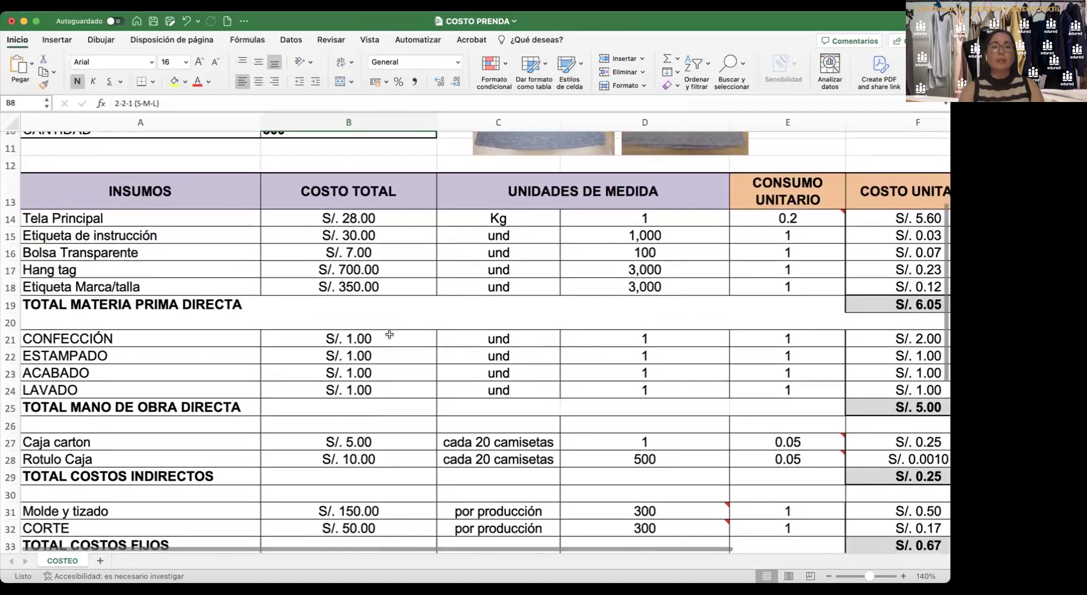
scroll(390, 334, "down", 1)
scroll(390, 334, "right", 2)
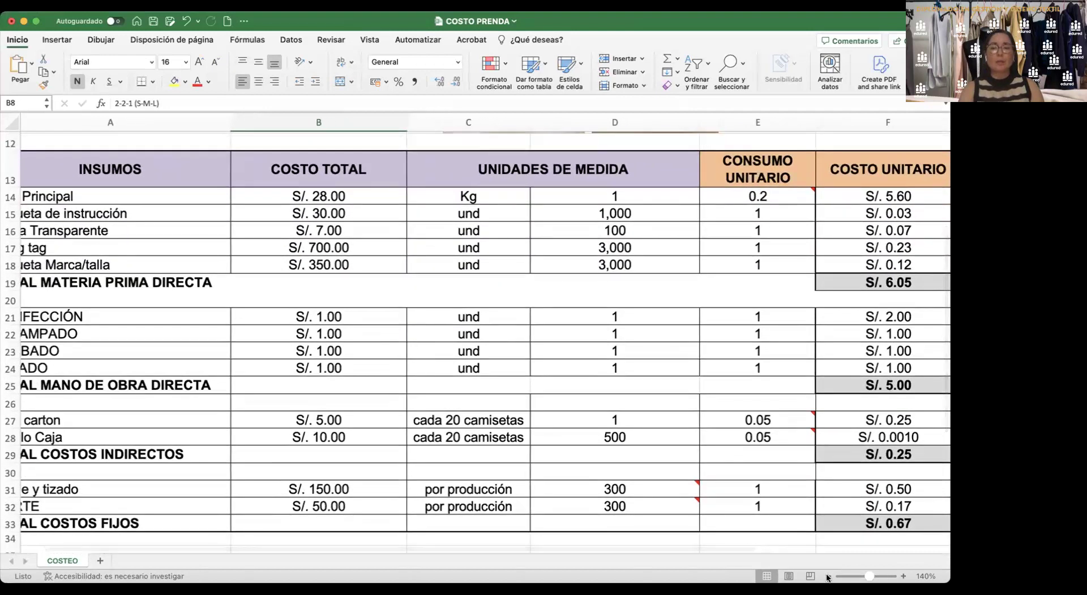
scroll(737, 418, "down", 1)
scroll(737, 418, "down", 3)
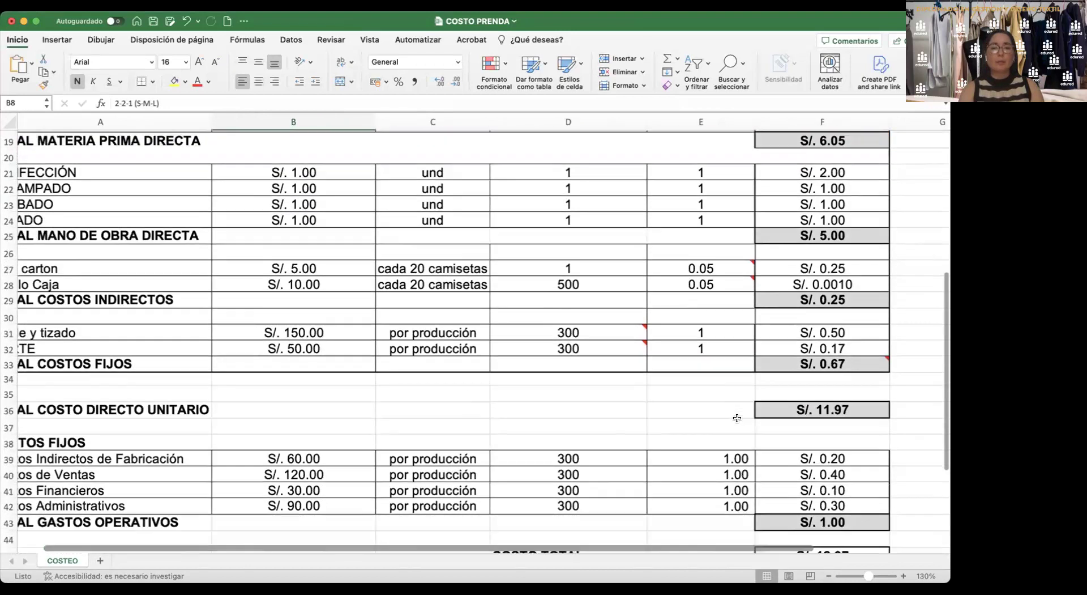
scroll(737, 418, "up", 4)
scroll(737, 418, "down", 1)
scroll(737, 418, "left", 2)
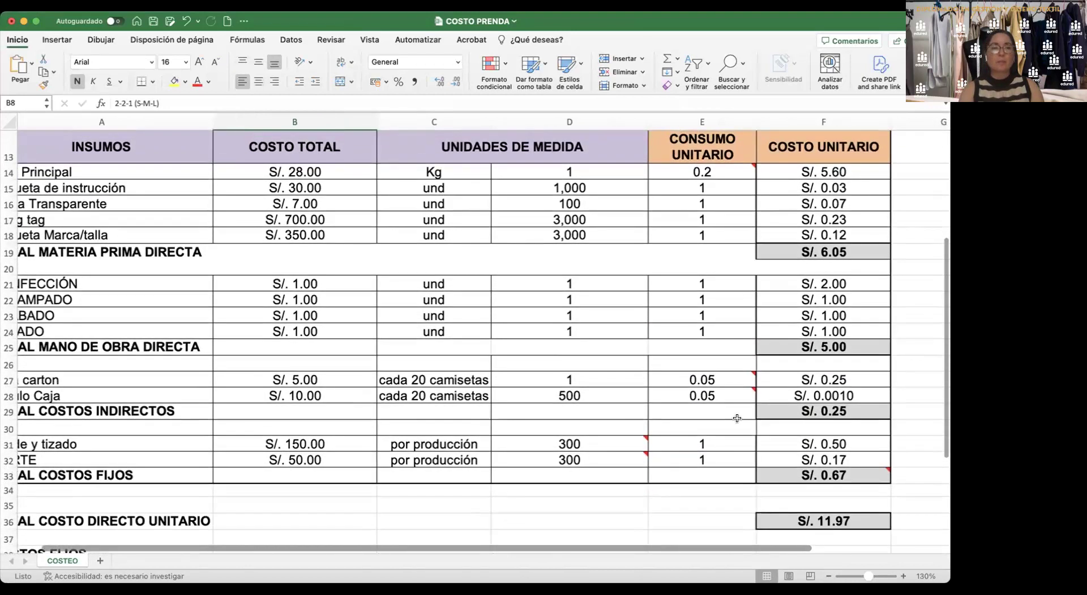
Examine the Tela Principal row's total cost, unit of measure, unit consumption and unit cost formula
left_click(221, 163)
key("Right")
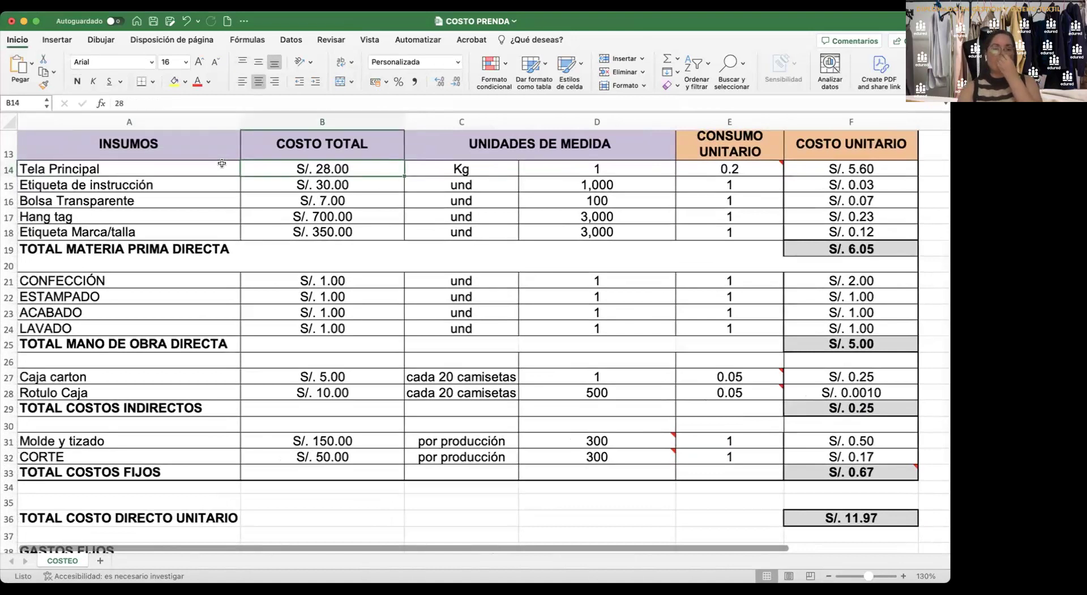
key("Right")
key("Left")
key("Right")
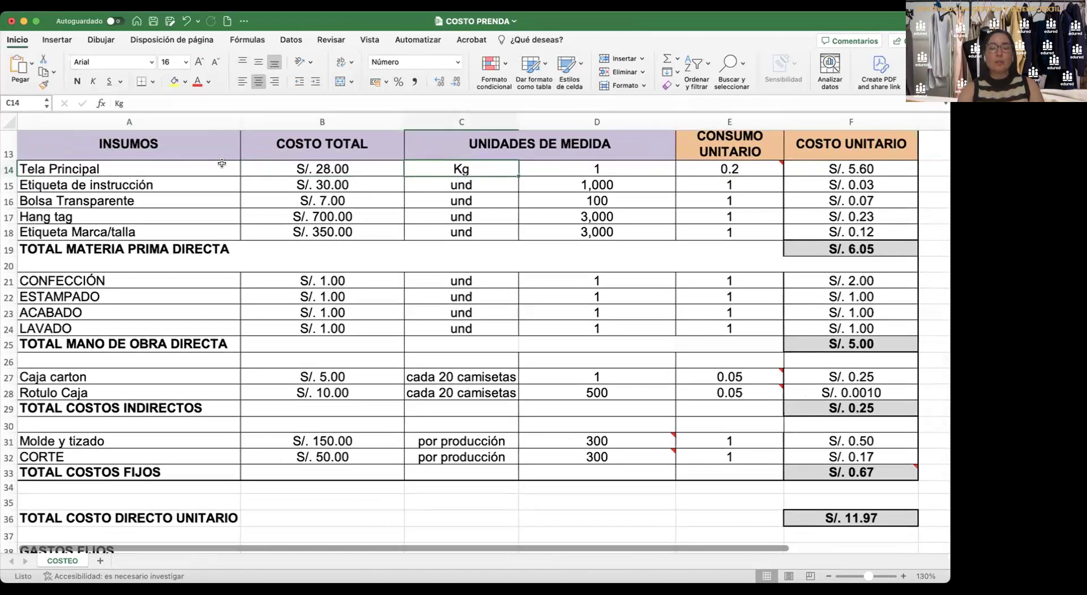
key("Left")
key("Right")
key("Right")
key("Left")
key("Right")
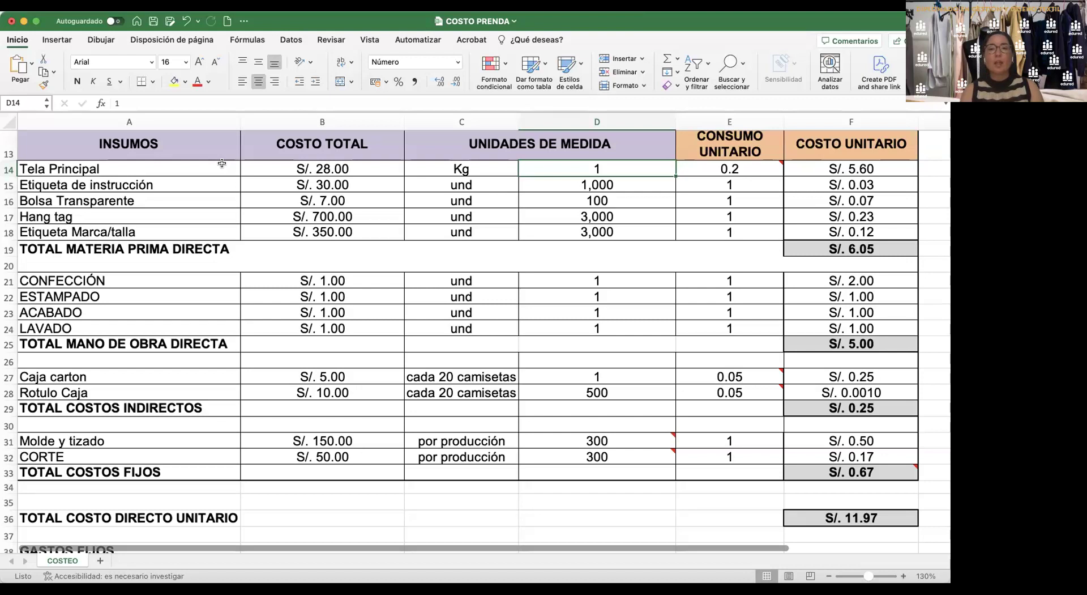
key("Right")
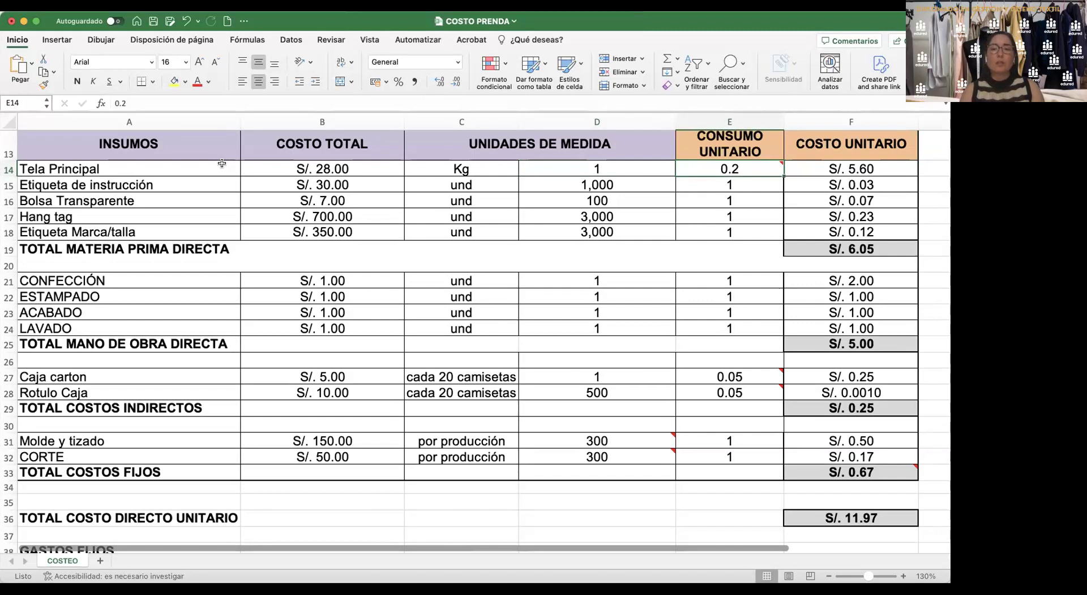
key("Right")
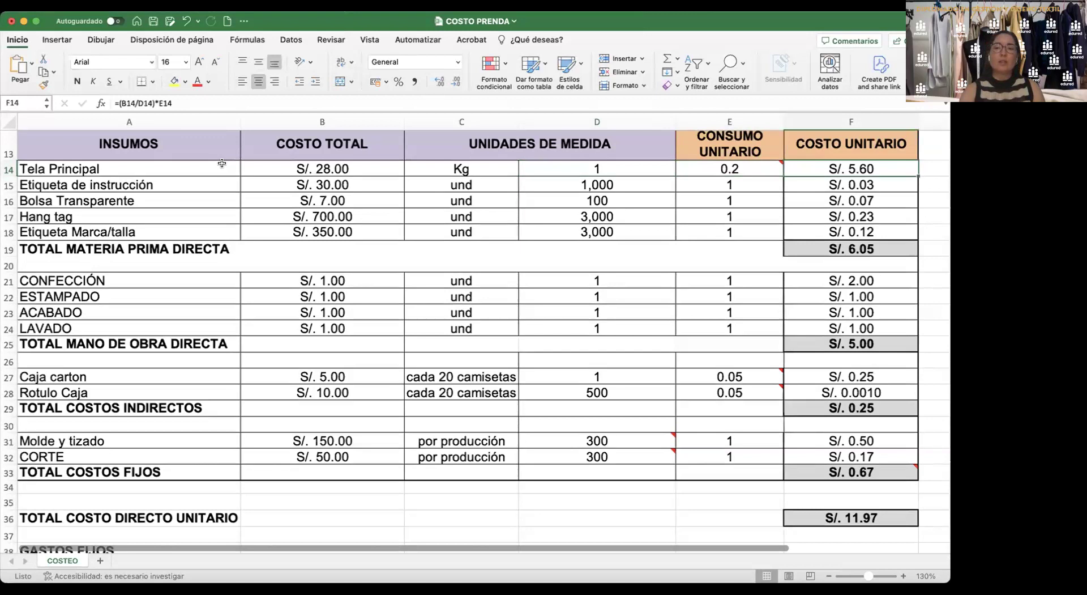
Examine how the Etiqueta de instrucción row derives its unit cost from total cost, units and consumption
key("Down")
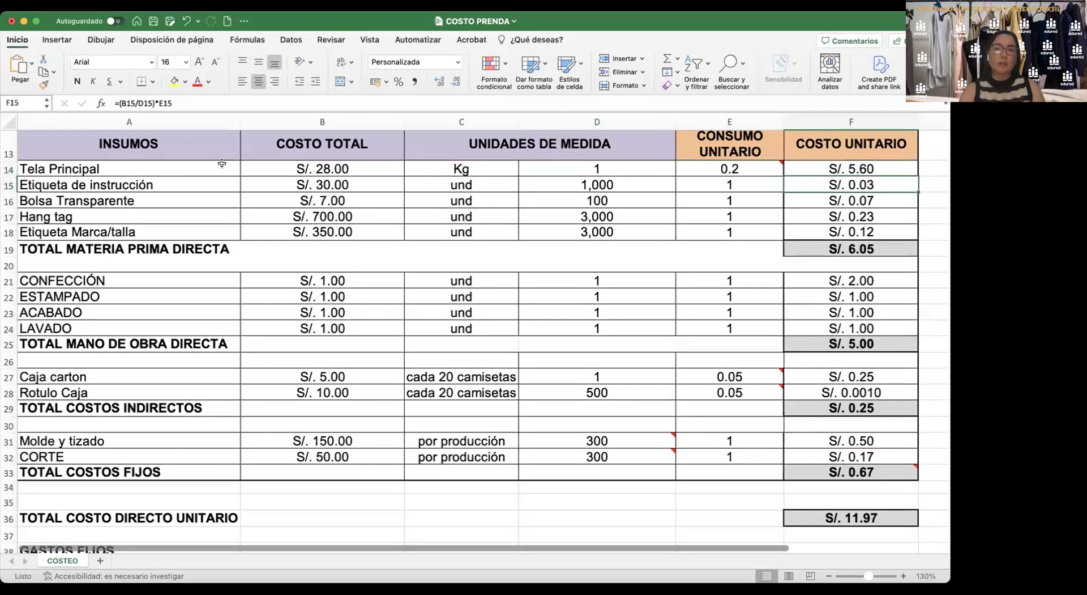
key("Left")
key("Left")
key("Left")
key("Left")
key("Left")
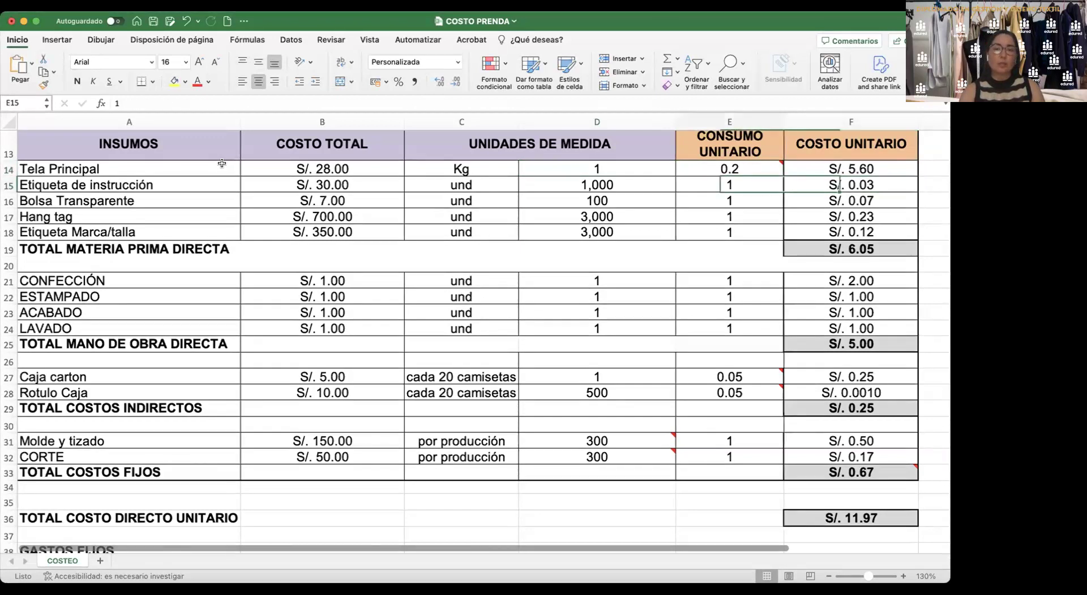
key("Right")
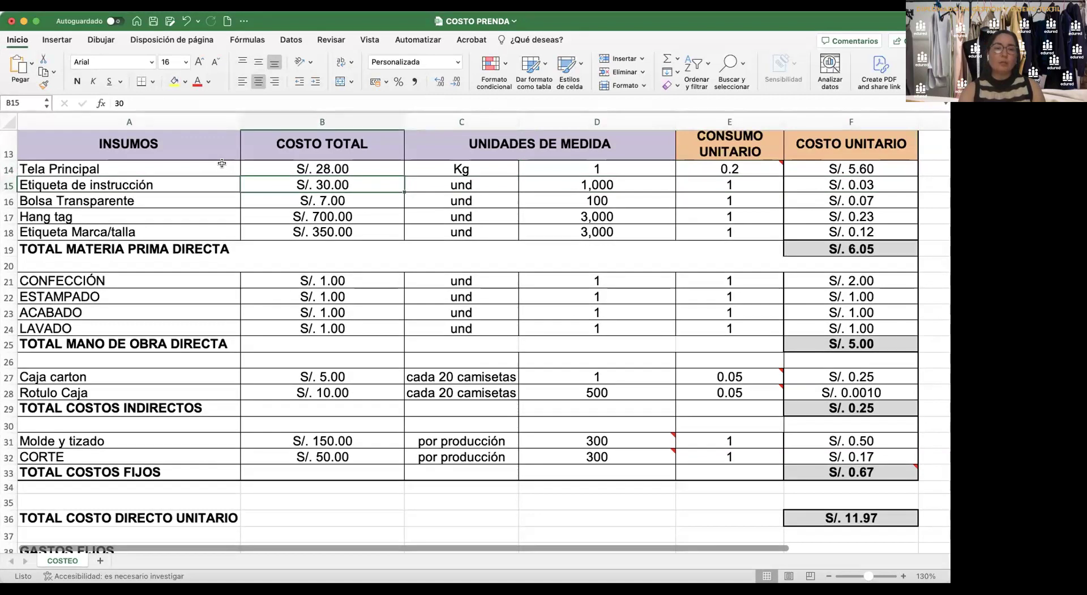
key("Right")
key("Right")
key("Left")
key("Left")
key("Right")
key("Right")
key("Left")
key("Left")
key("Right")
key("Right")
key("Right")
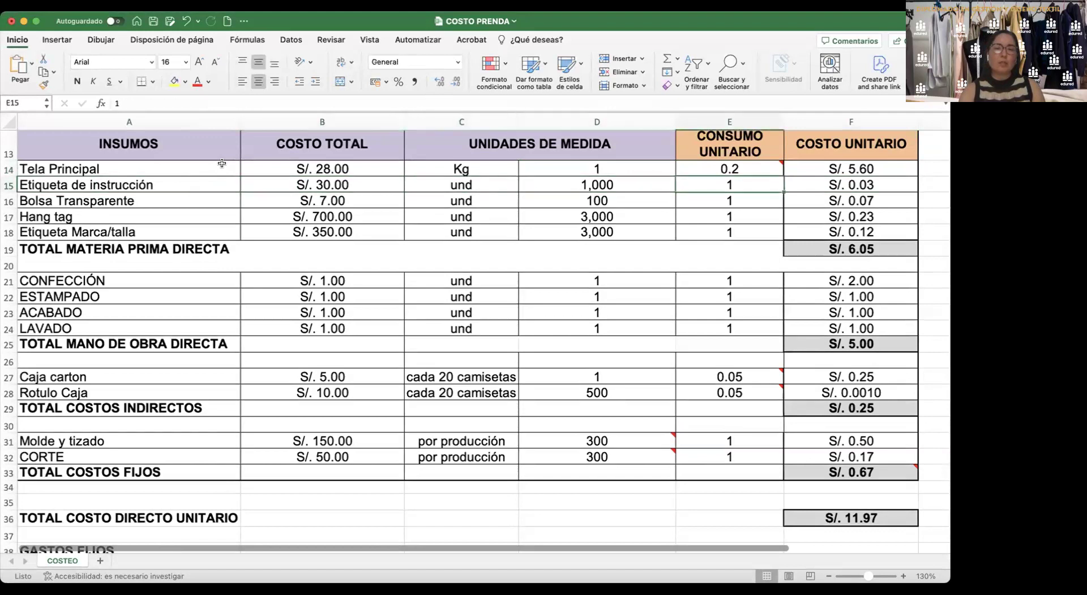
key("Right")
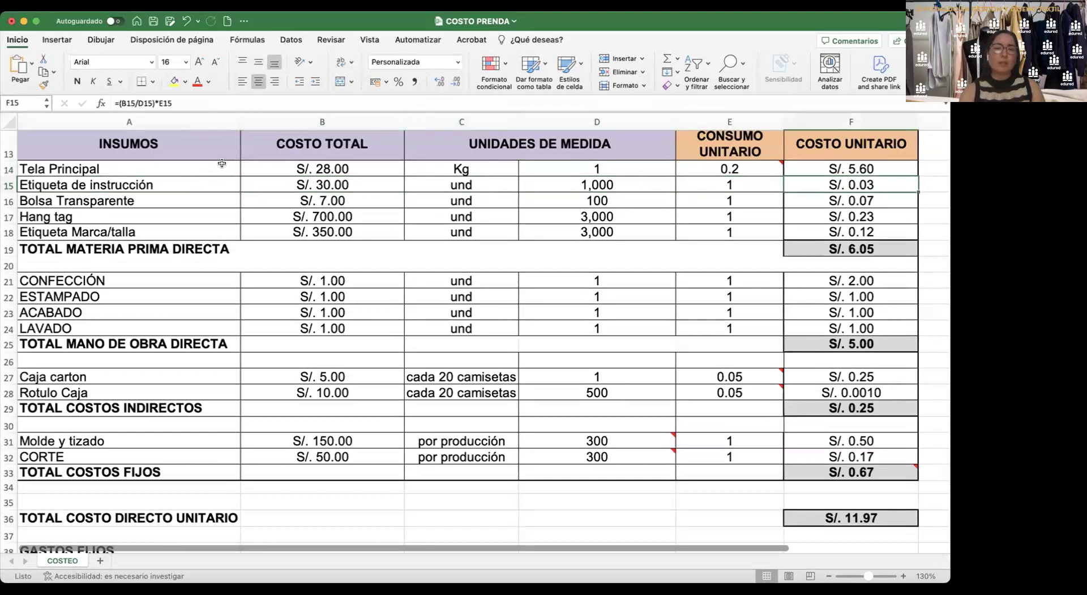
Examine the Bolsa Transparente row across its total cost, unit quantity, consumption and unit cost formula
key("Left")
key("Left")
key("Left")
key("Left")
key("Left")
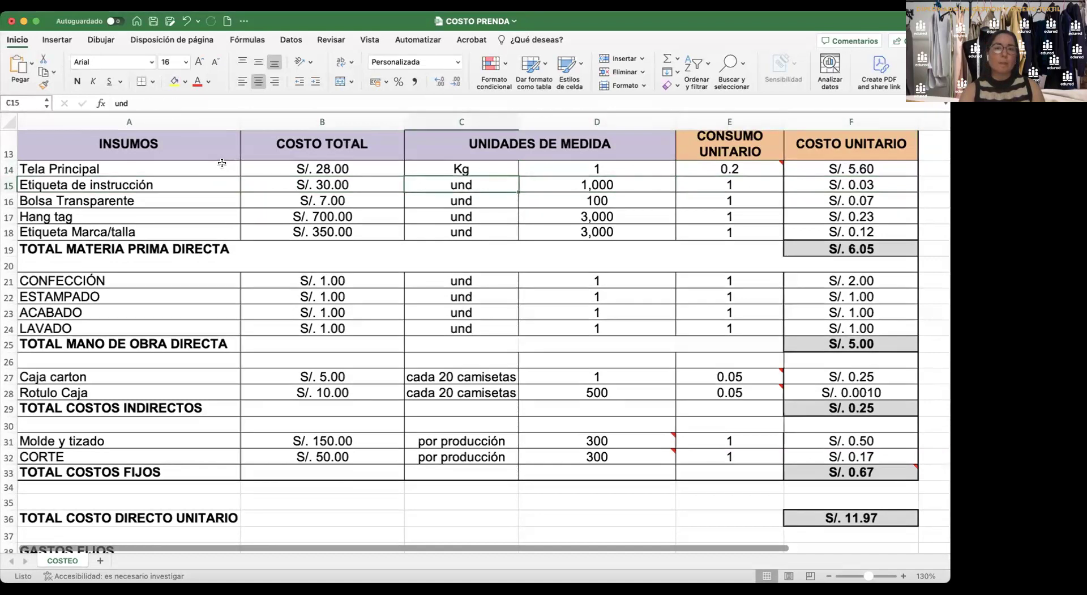
key("Down")
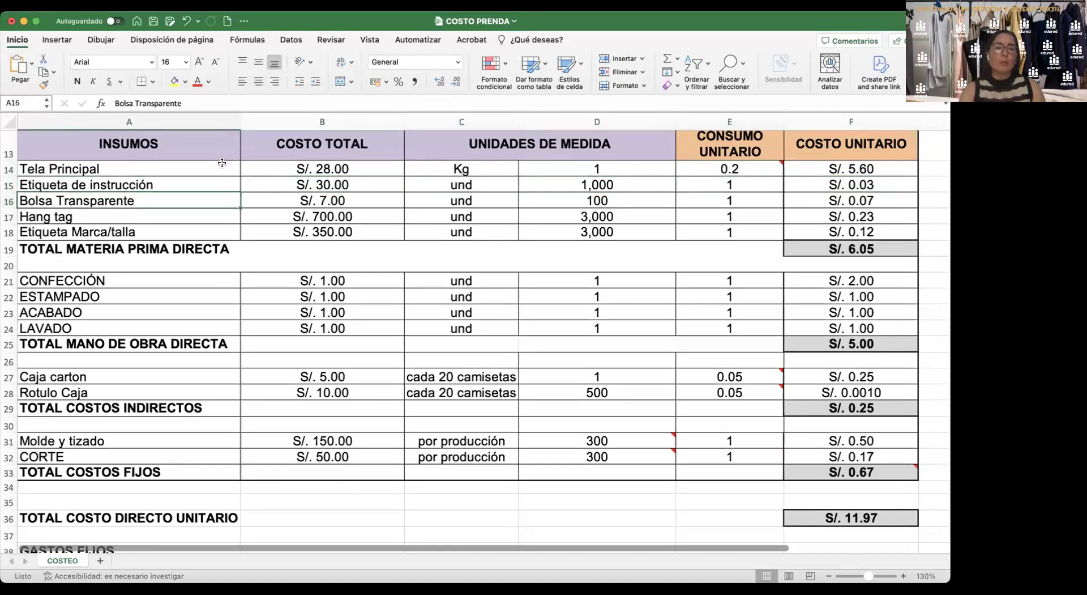
key("Right")
key("Right")
key("Right")
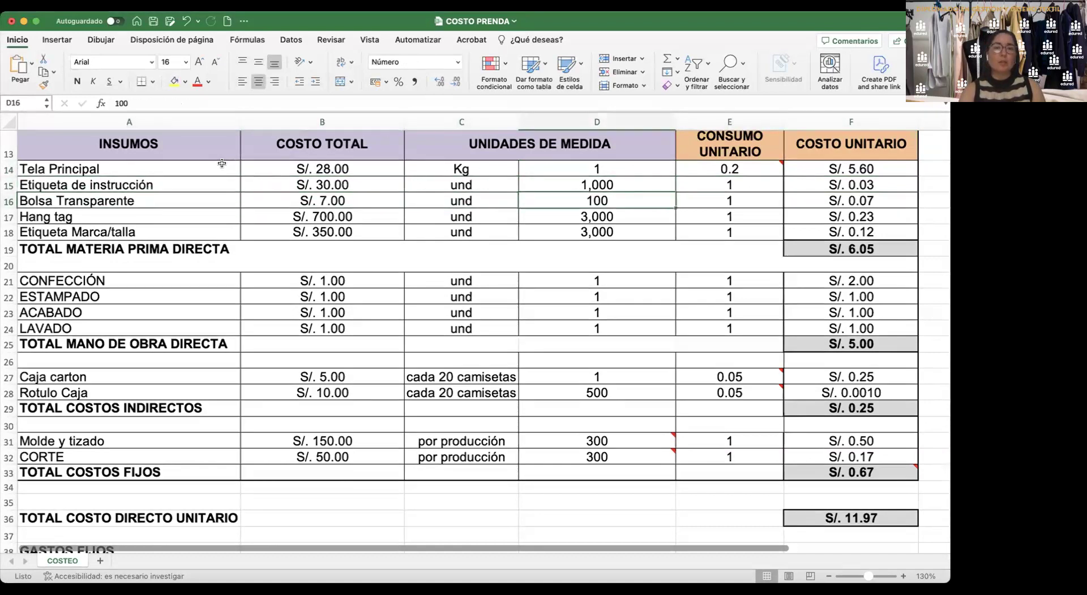
key("Right")
key("Right")
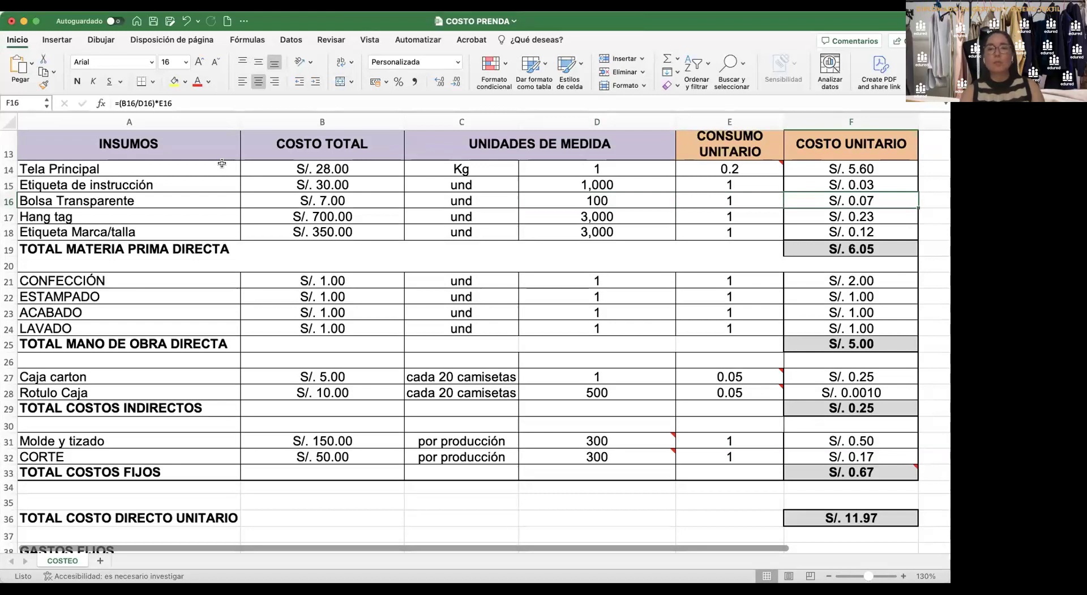
Examine the Hang tag row across its total cost, unit quantity, consumption and unit cost formula
key("Left")
key("Left")
key("Left")
key("Left")
key("Left")
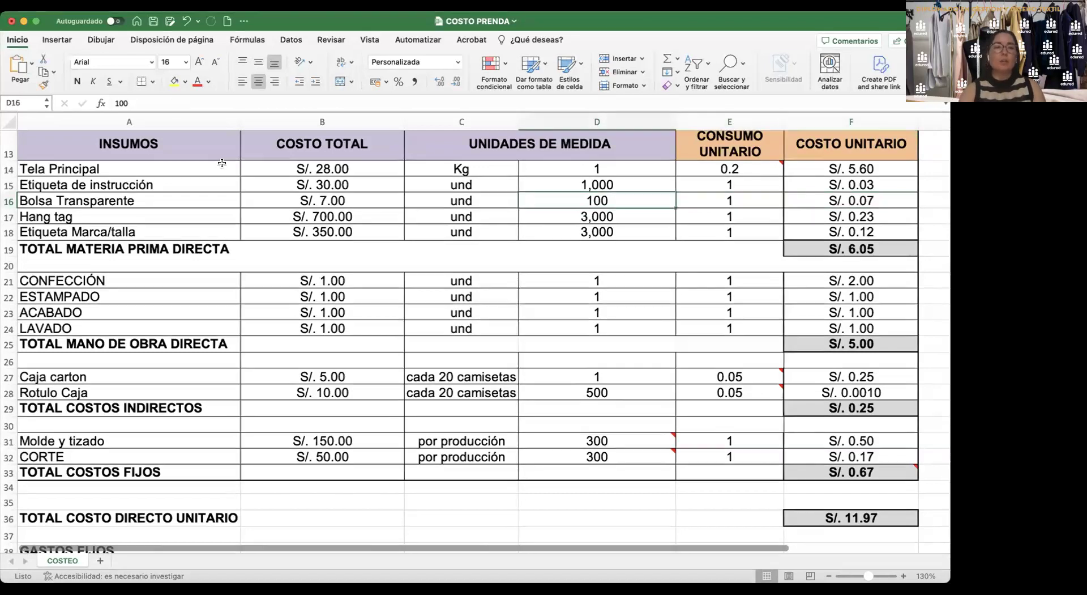
key("Down")
key("Right")
key("Right")
key("Right")
key("Left")
key("Right")
key("Right")
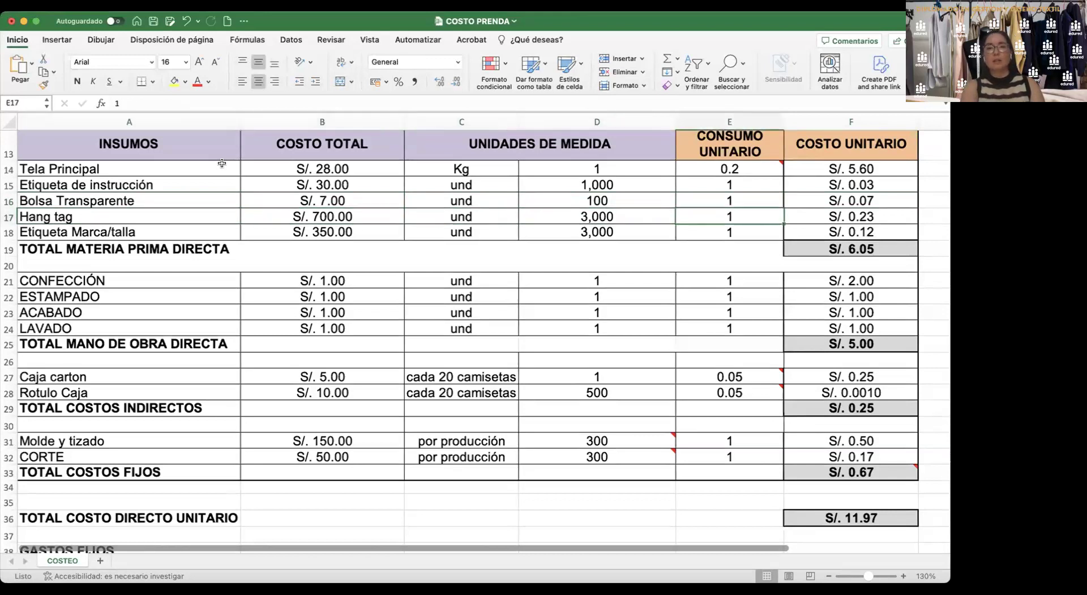
key("Right")
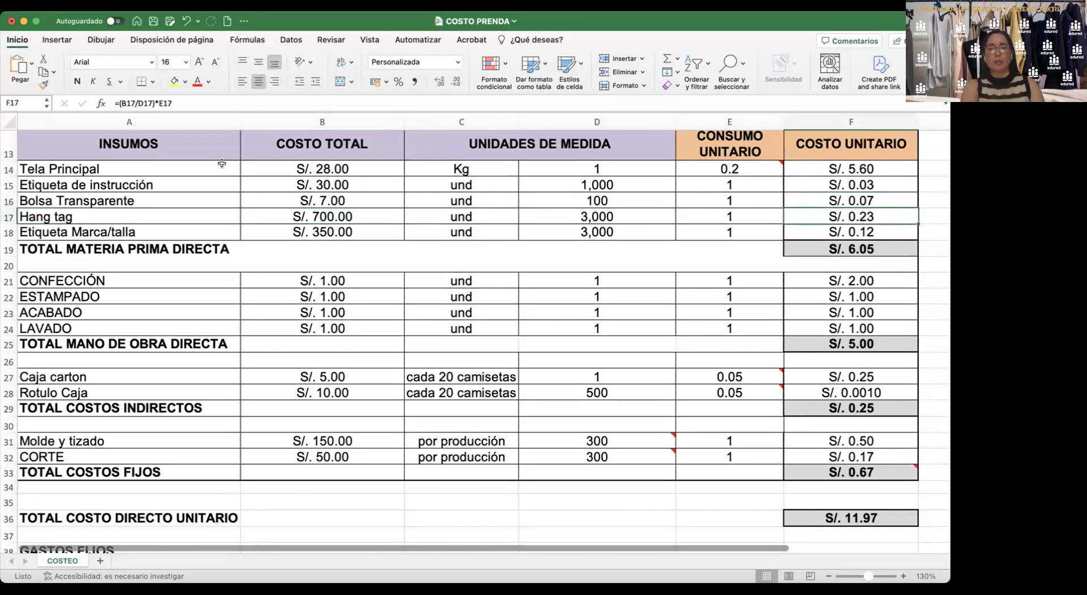
Examine the Etiqueta Marca/talla row across its total cost, units of measure and unit consumption
key("Left")
key("Left")
key("Left")
key("Left")
key("Left")
key("Down")
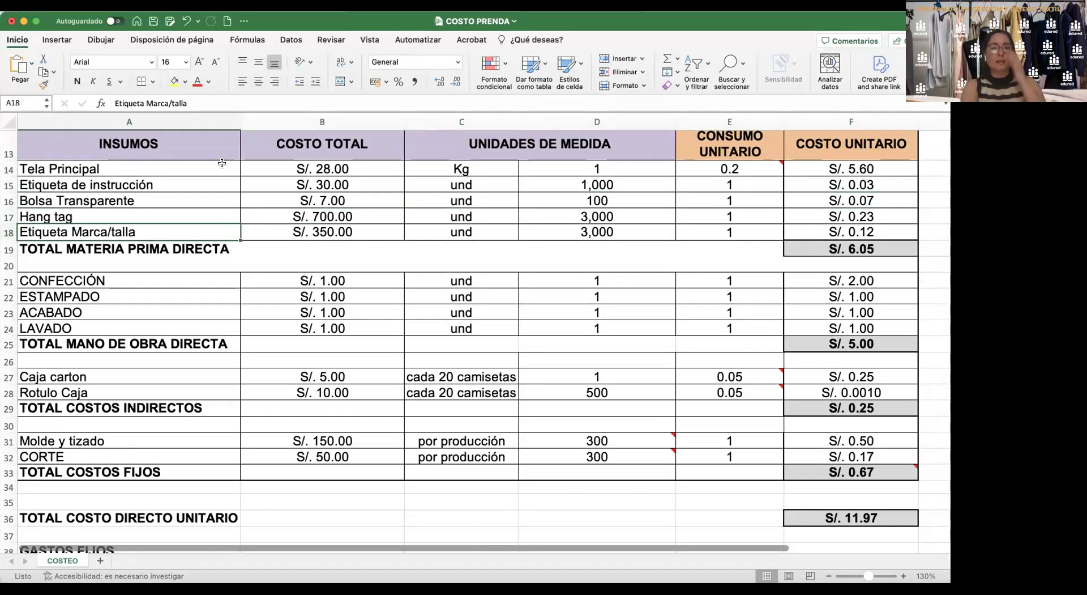
key("Right")
key("Right")
key("Right")
key("Right")
key("Right")
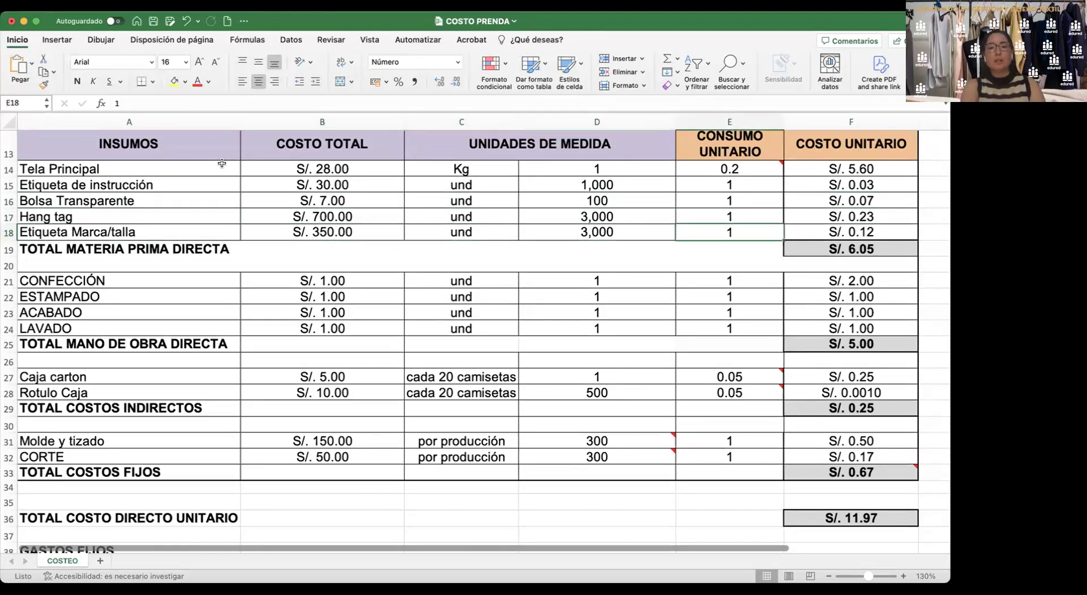
Examine the unit cost formulas of the raw material rows and the sum behind TOTAL MATERIA PRIMA DIRECTA
key("Down")
key("Up")
key("Up")
key("Up")
key("Up")
key("Up")
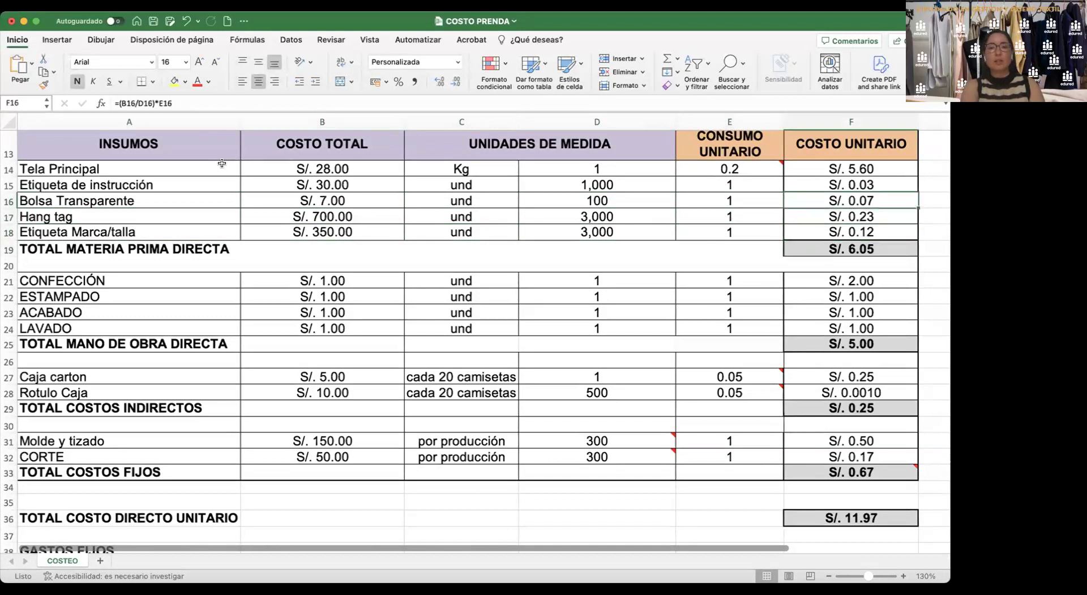
key("Down")
key("Down")
key("Down")
key("Down")
key("Down")
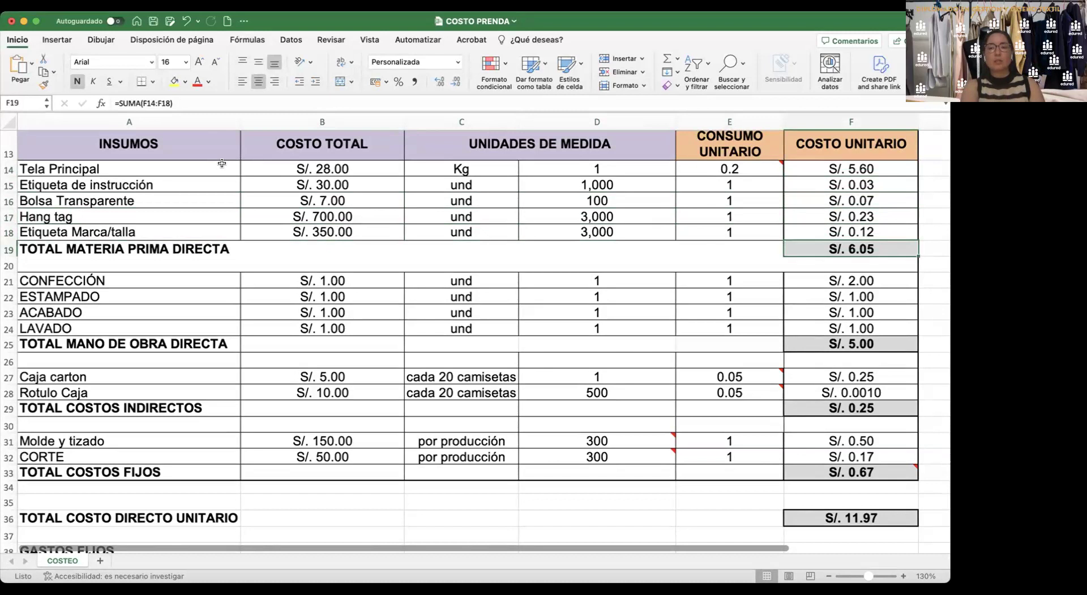
Examine the CONFECCIÓN row across its total cost, units of measure and unit consumption
key("Down")
key("Left")
key("Left")
key("Left")
key("Left")
key("Left")
key("Down")
key("Right")
key("Right")
key("Left")
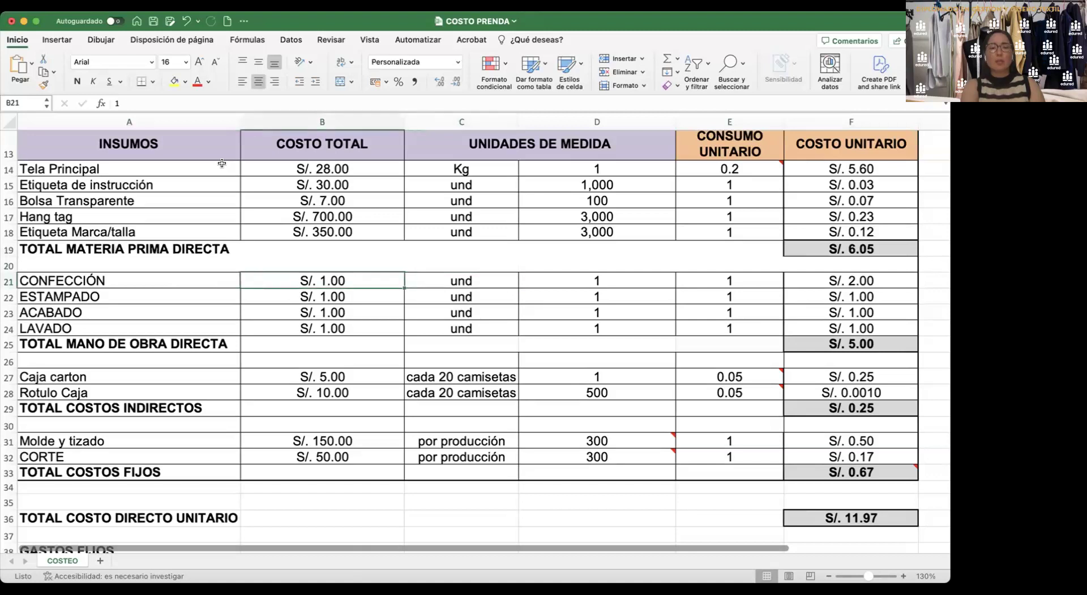
key("Right")
key("Right")
key("Right")
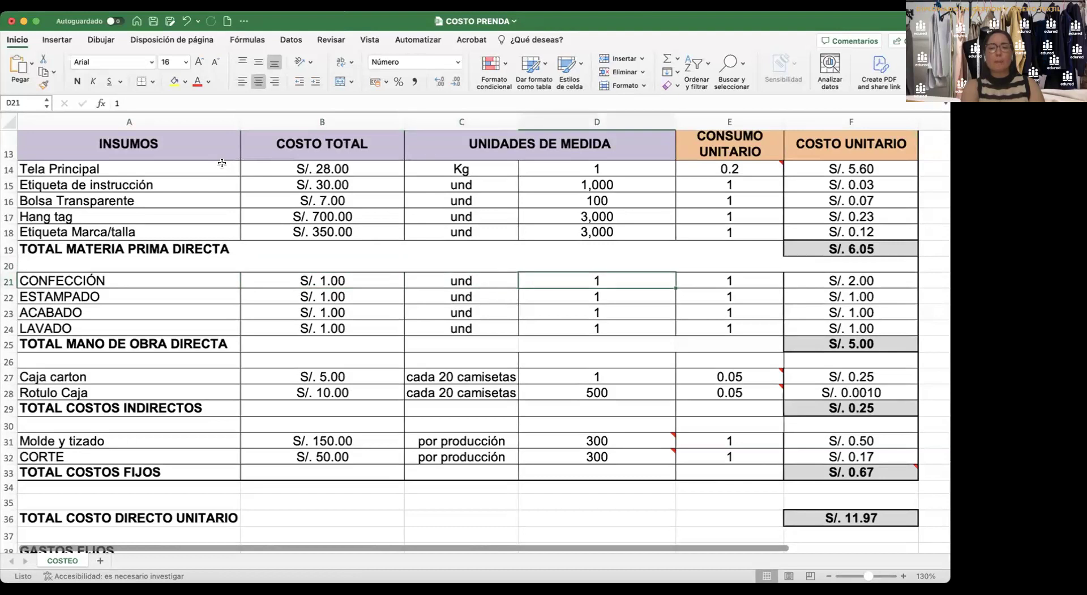
key("Left")
key("Left")
key("Right")
key("Right")
key("Right")
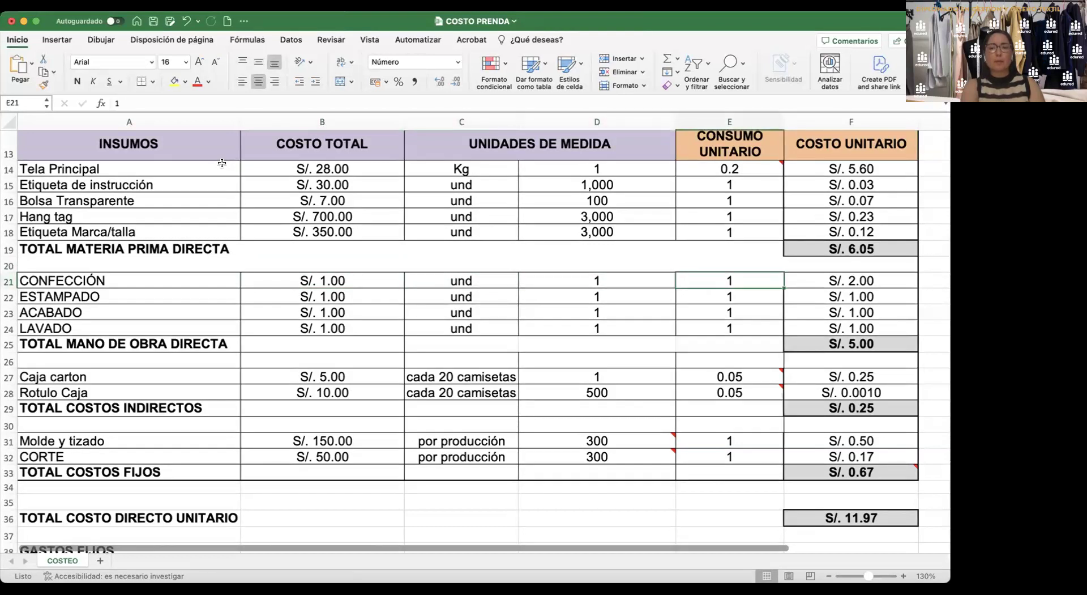
Set the total cost of CONFECCIÓN to S/. 2.00
key("Left")
key("Left")
key("Left")
key("Left")
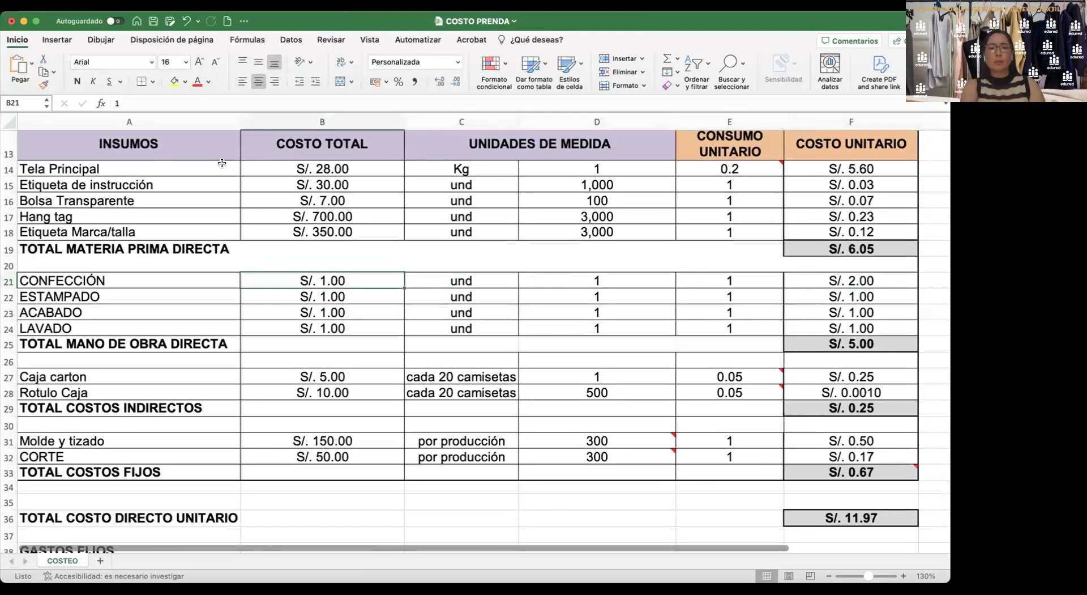
type("2")
key("Return")
Review the CONFECCIÓN row again, comparing its total cost, units and consumption with its unit cost entry
key("Up")
key("Right")
key("Right")
key("Right")
key("Right")
scroll(222, 162, "right", 2)
key("Left")
key("Left")
key("Left")
key("Left")
key("Left")
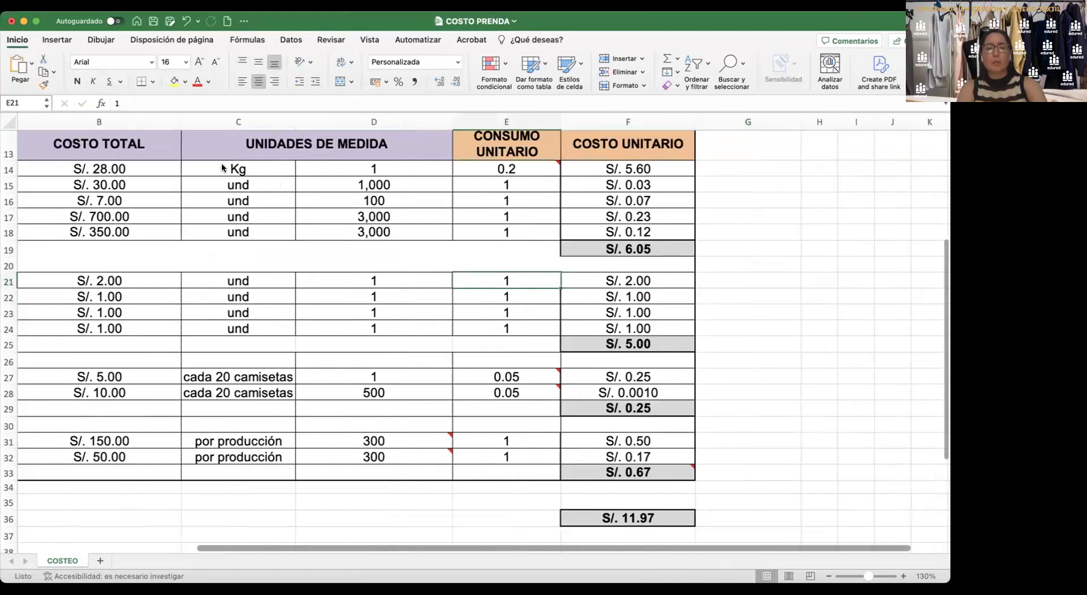
key("Right")
key("Right")
key("Right")
key("Right")
key("Right")
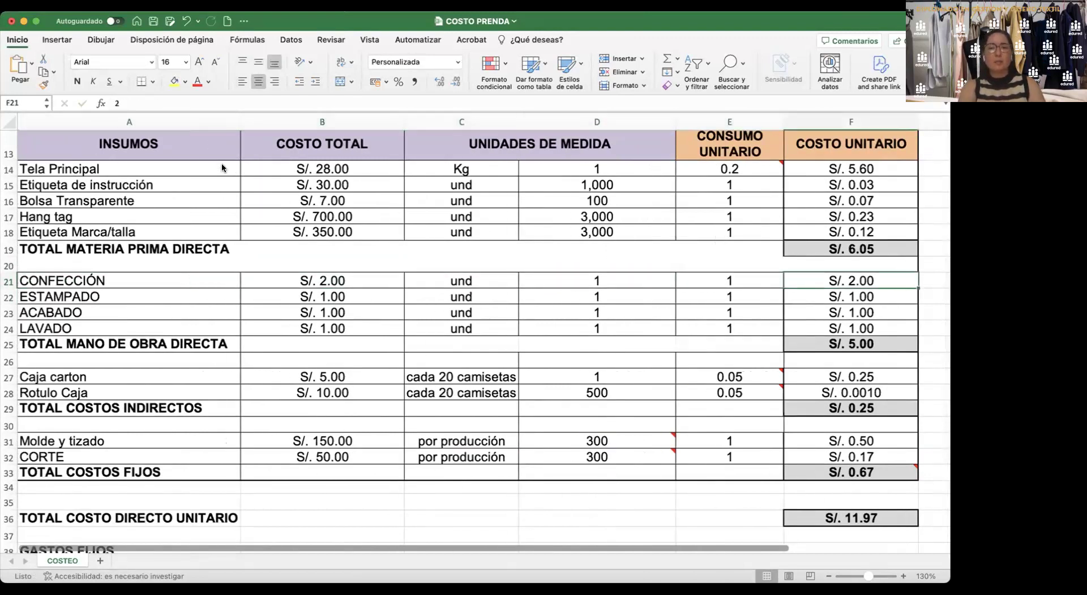
Examine the ESTAMPADO row from its total cost through units and consumption to the unit cost
key("Down")
key("Left")
key("Left")
key("Left")
key("Left")
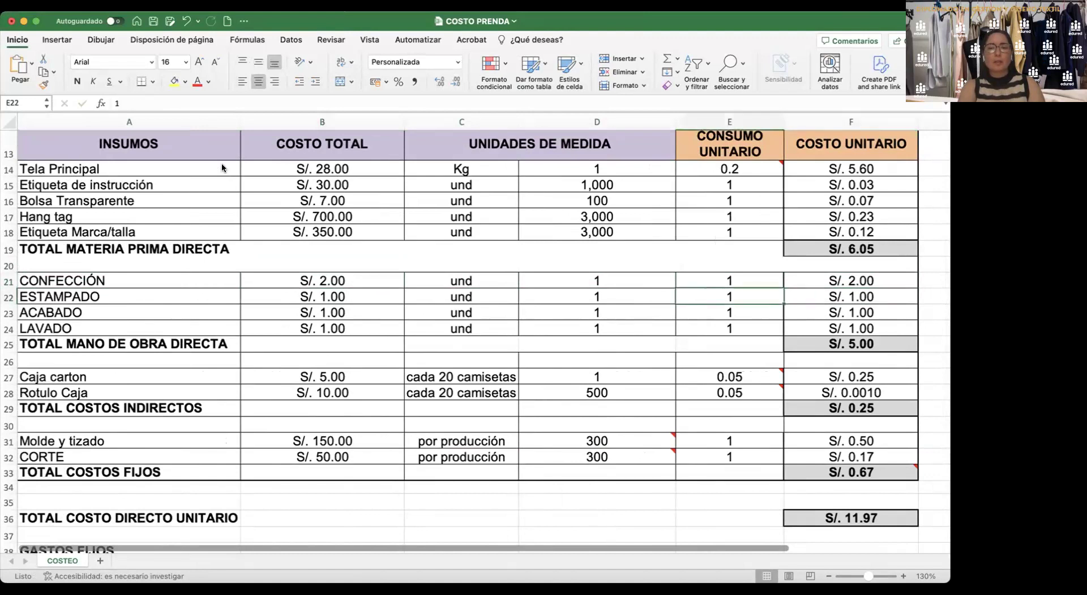
key("Left")
key("Right")
key("Right")
key("Right")
key("Right")
key("Right")
Examine the ACABADO row across its total cost, units, consumption and unit cost formula
key("Down")
key("Left")
key("Left")
key("Left")
key("Left")
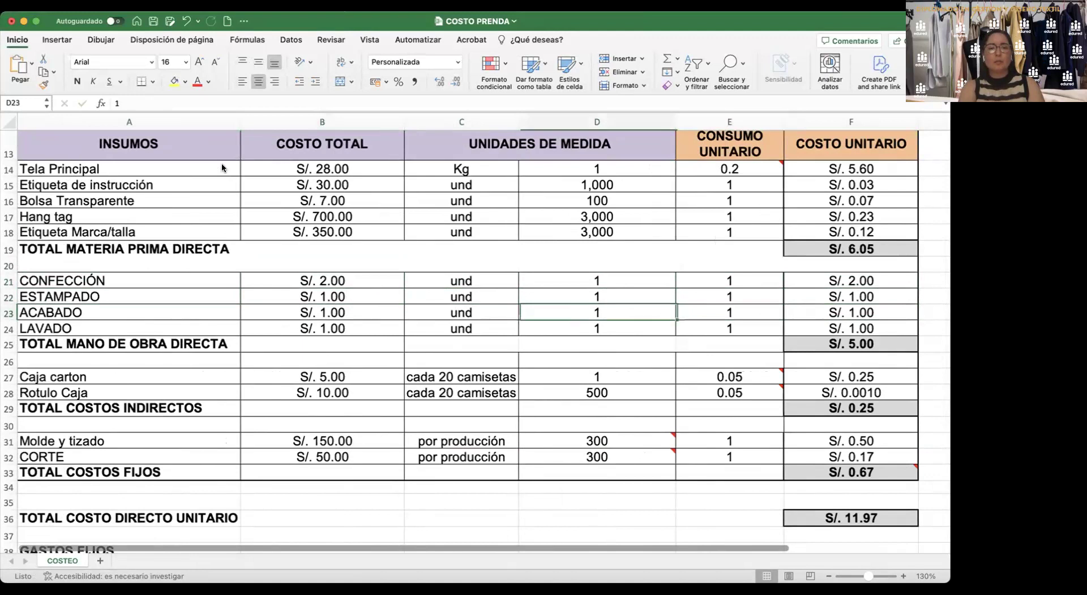
key("Right")
key("Right")
key("Right")
key("Right")
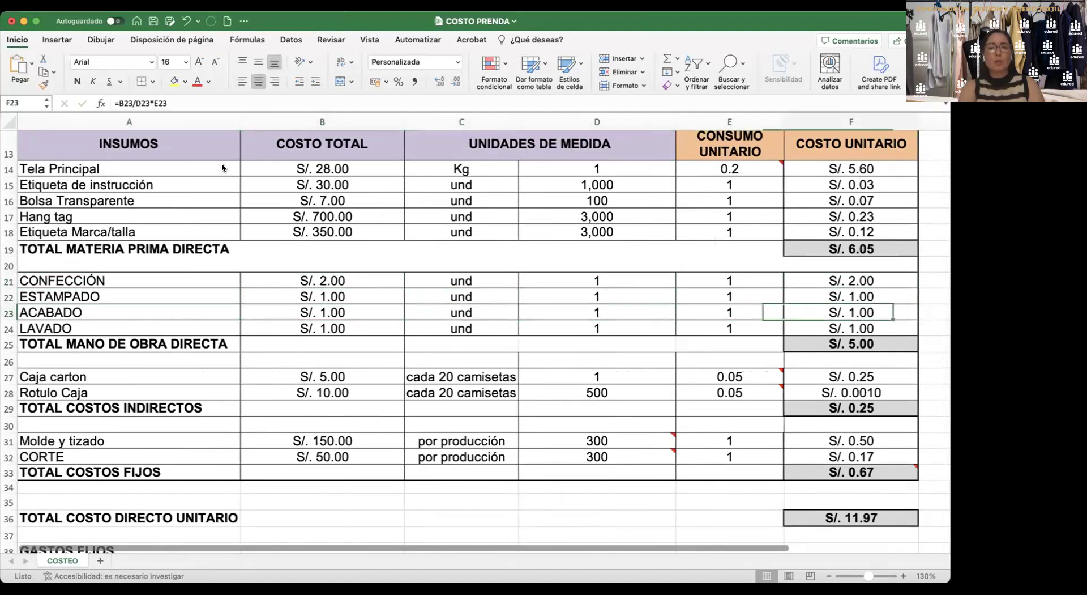
Examine the LAVADO row up to its unit cost formula, and the sum behind TOTAL MANO DE OBRA DIRECTA
key("Down")
key("Left")
key("Left")
key("Left")
key("Left")
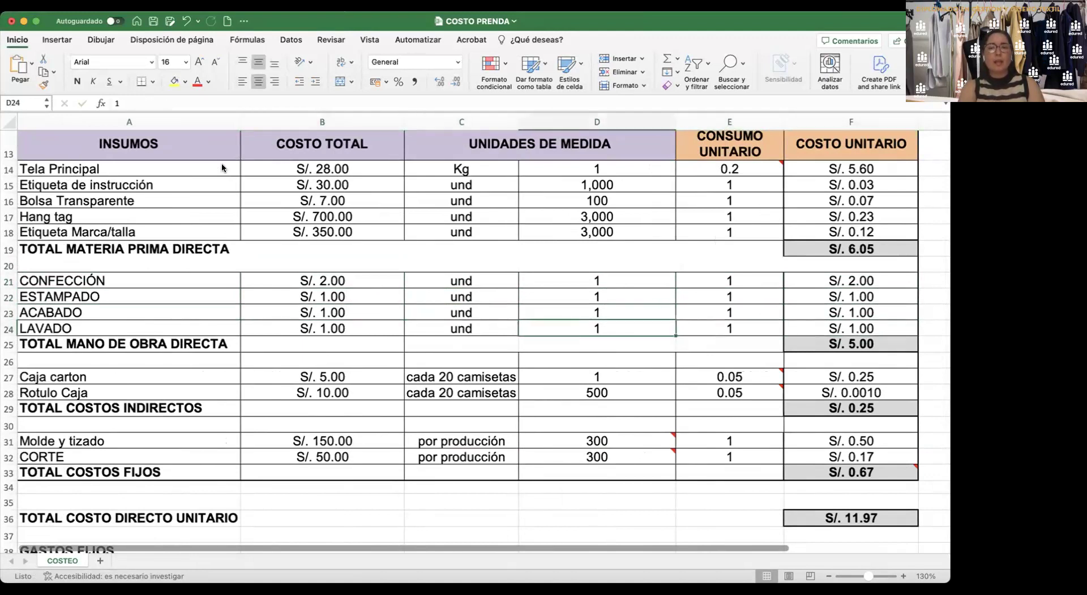
key("Left")
key("Right")
key("Right")
key("Right")
key("Right")
key("Right")
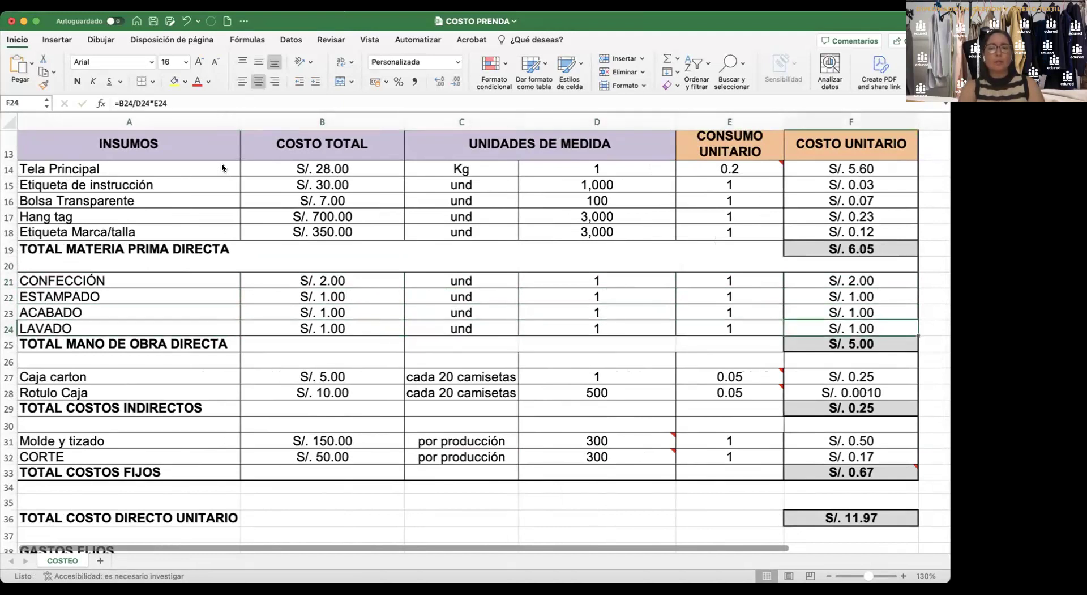
key("Down")
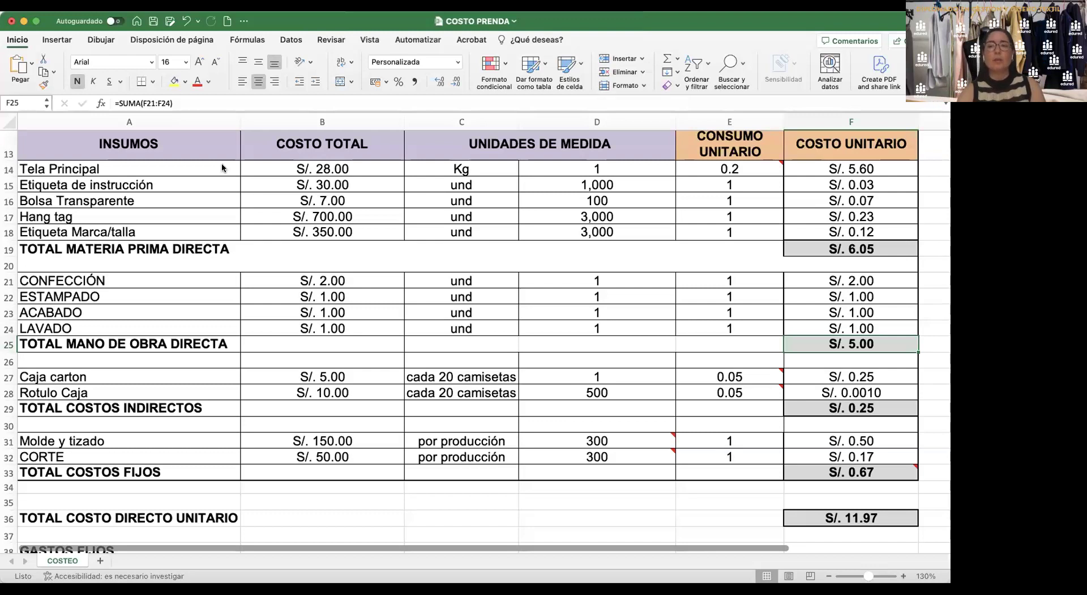
Examine how the Caja carton row derives its unit cost from total cost, units and consumption per 20 shirts
key("Down")
key("Down")
key("Left")
key("Left")
key("Left")
key("Left")
key("Left")
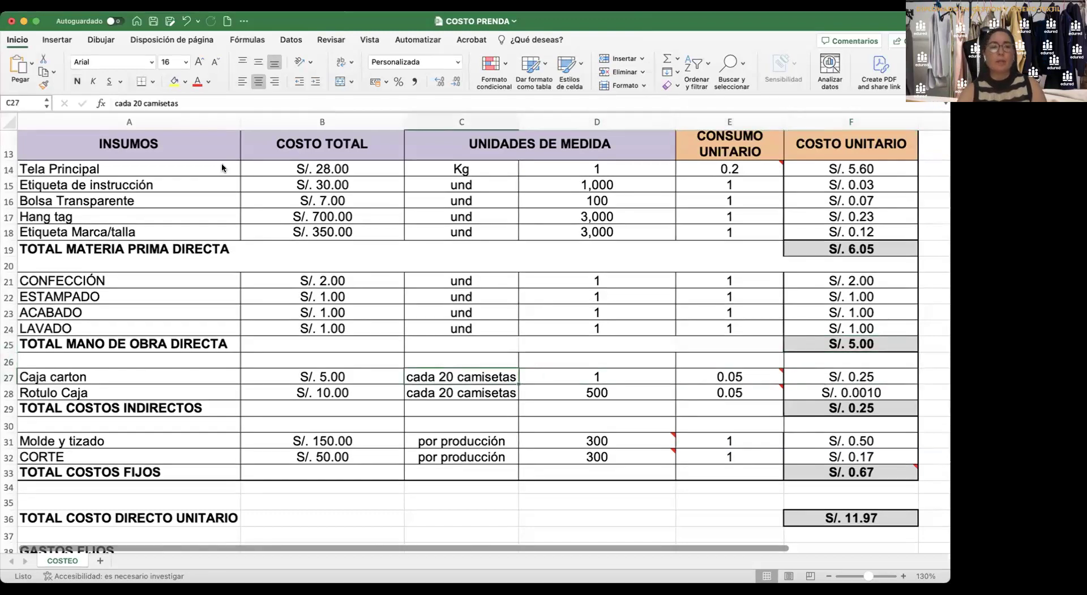
key("Right")
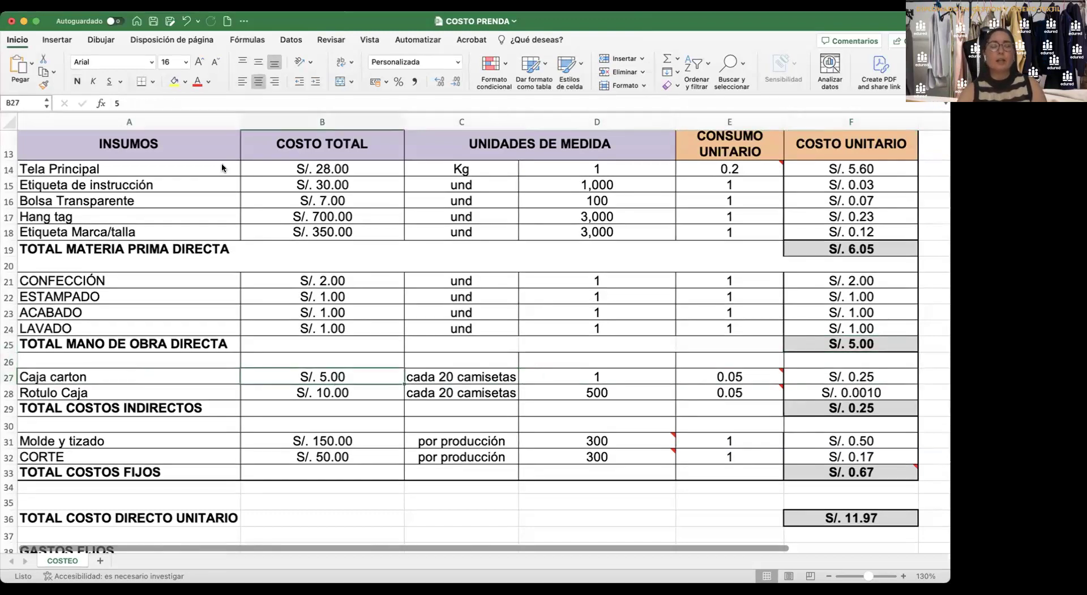
key("Right")
key("Right")
key("Right")
key("Right")
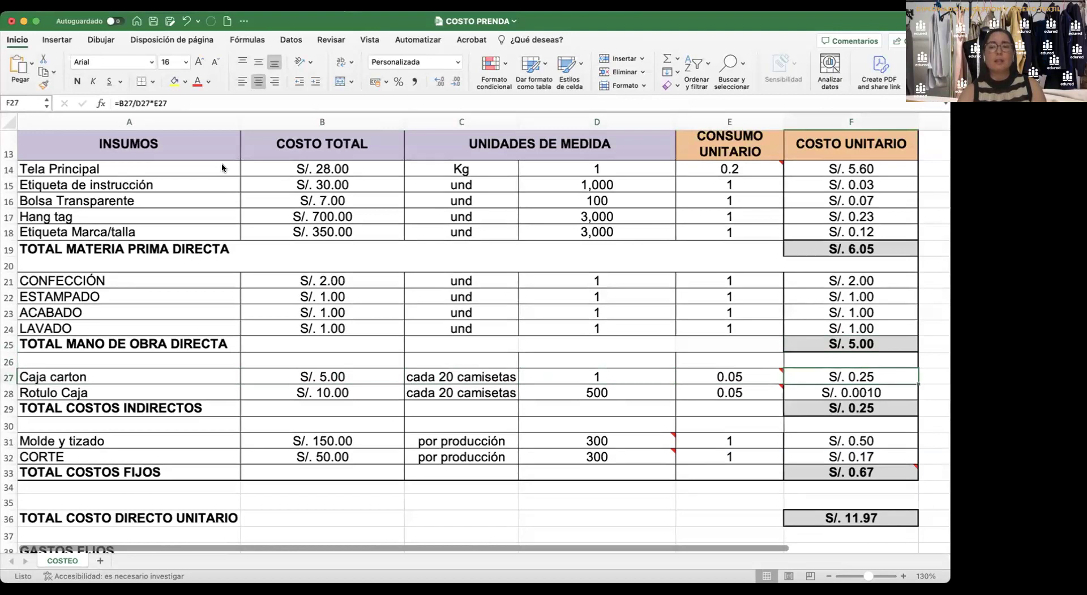
Examine the Rotulo Caja row up to its unit cost formula, and the sum behind TOTAL COSTOS INDIRECTOS
key("Down")
key("Left")
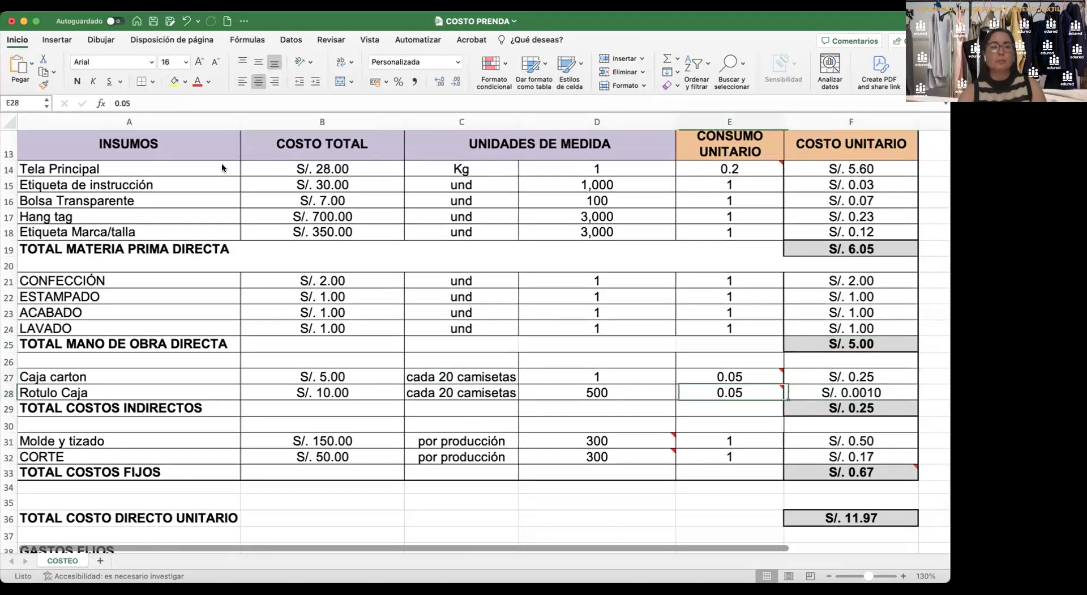
key("Left")
key("Left")
key("Left")
key("Left")
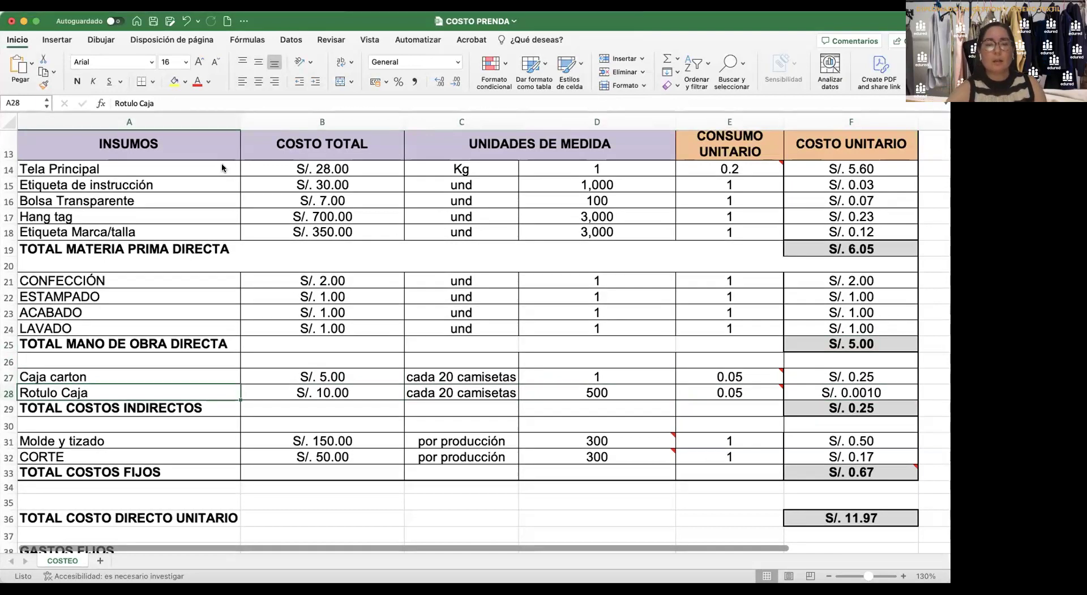
key("Right")
key("Right")
key("Right")
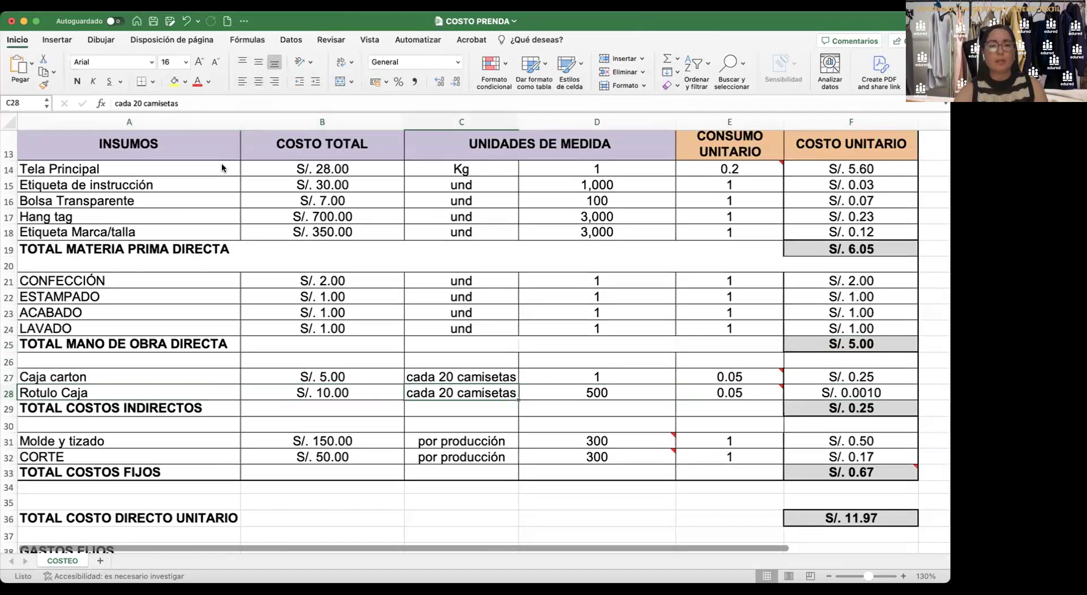
key("Right")
key("Right")
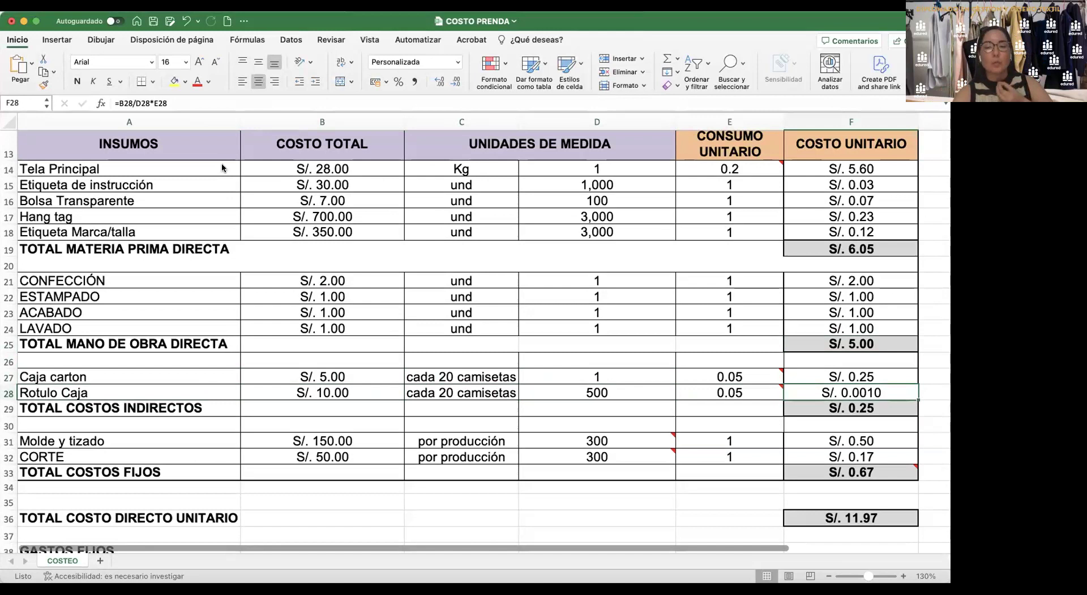
key("Down")
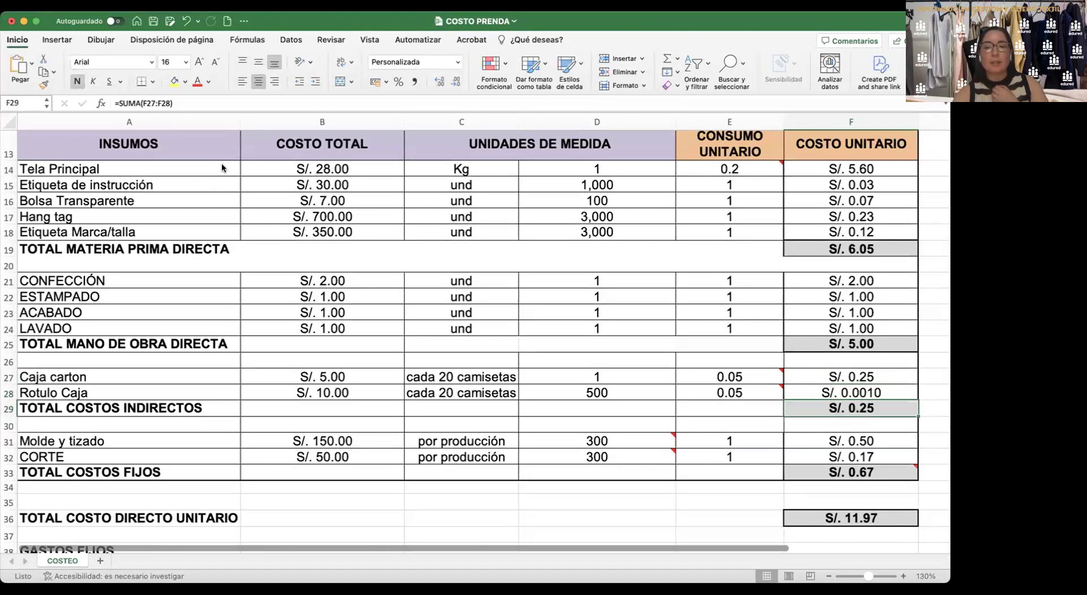
Examine the Molde y tizado row across its total cost, linked production quantity, consumption and unit cost formula
key("Down")
key("Down")
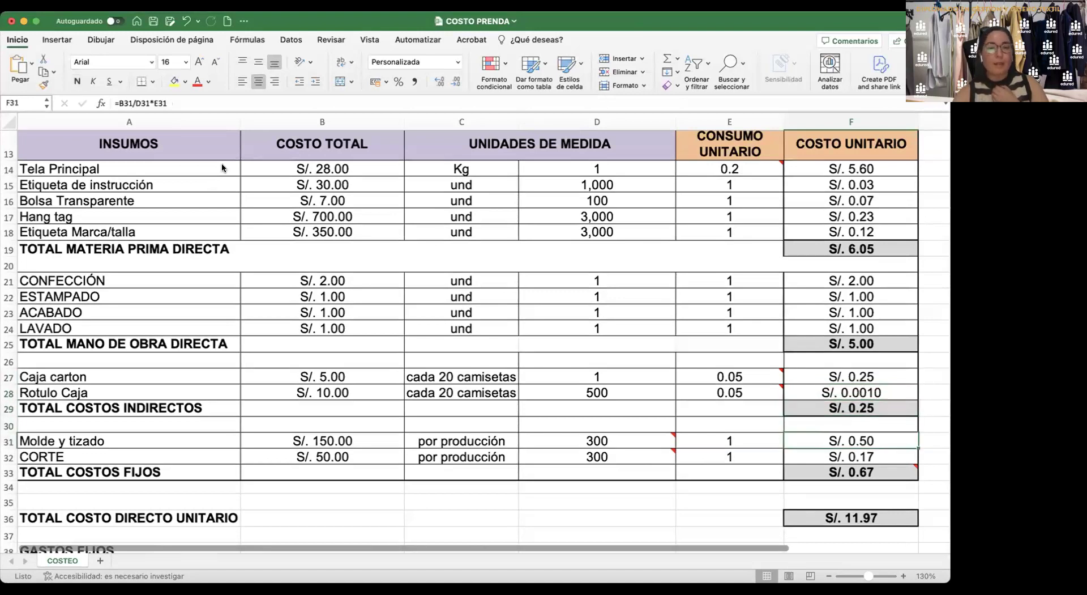
key("Left")
key("Left")
key("Left")
key("Left")
key("Right")
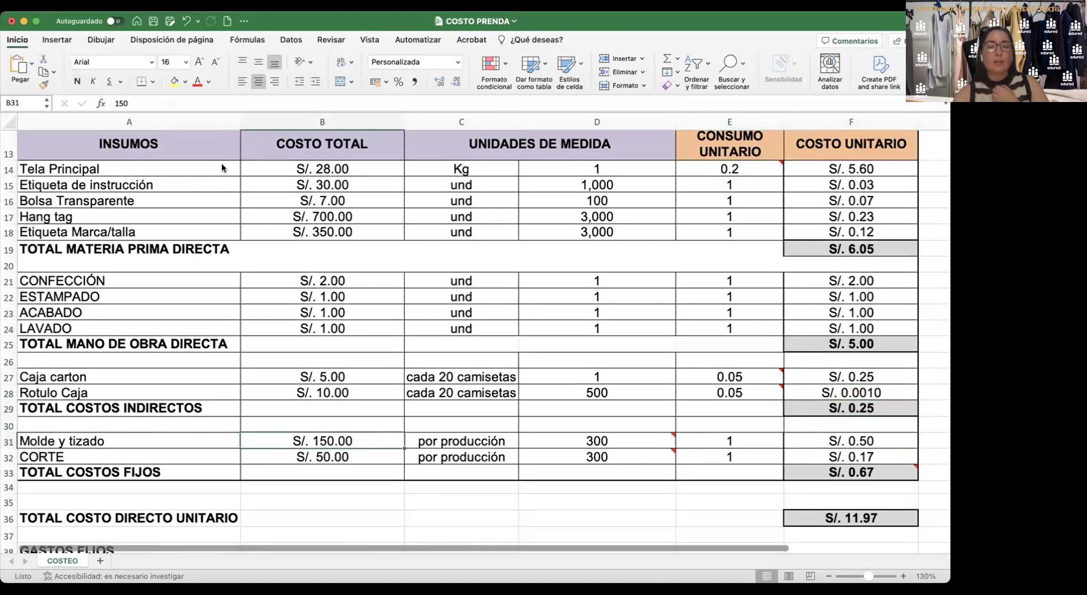
key("Right")
key("Right")
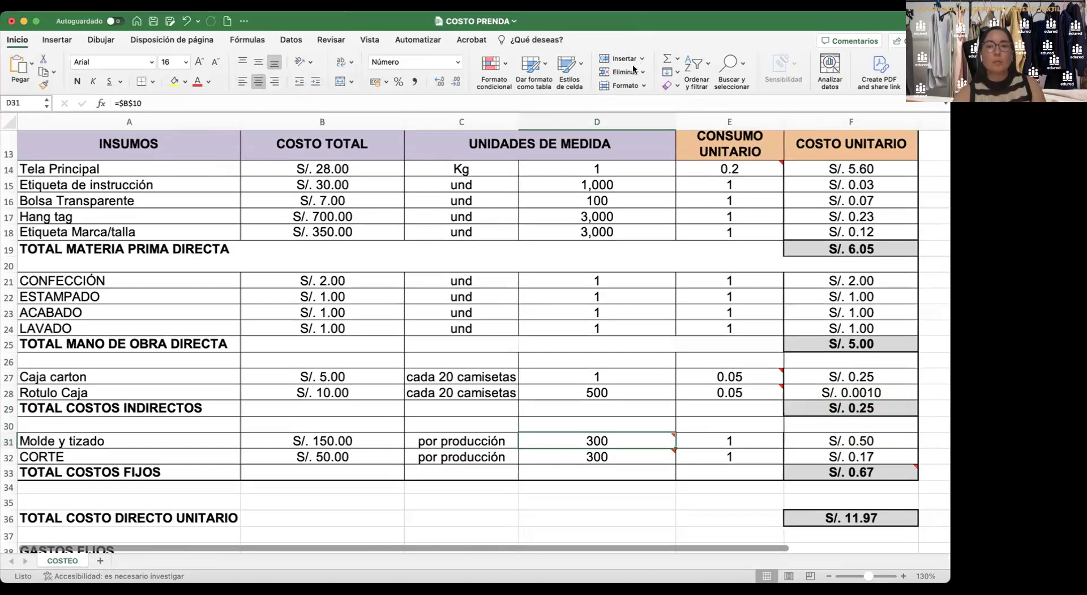
left_click(754, 435)
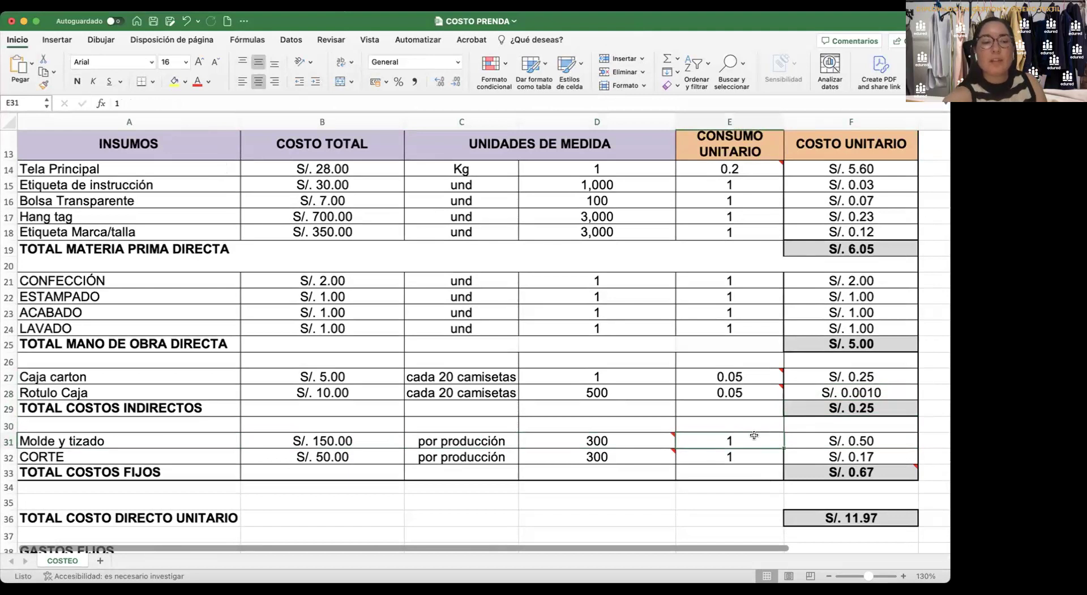
key("Right")
Examine the CORTE row up to its unit cost formula, and the sum behind TOTAL COSTOS FIJOS
key("Down")
key("Left")
key("Left")
key("Left")
key("Left")
key("Right")
key("Right")
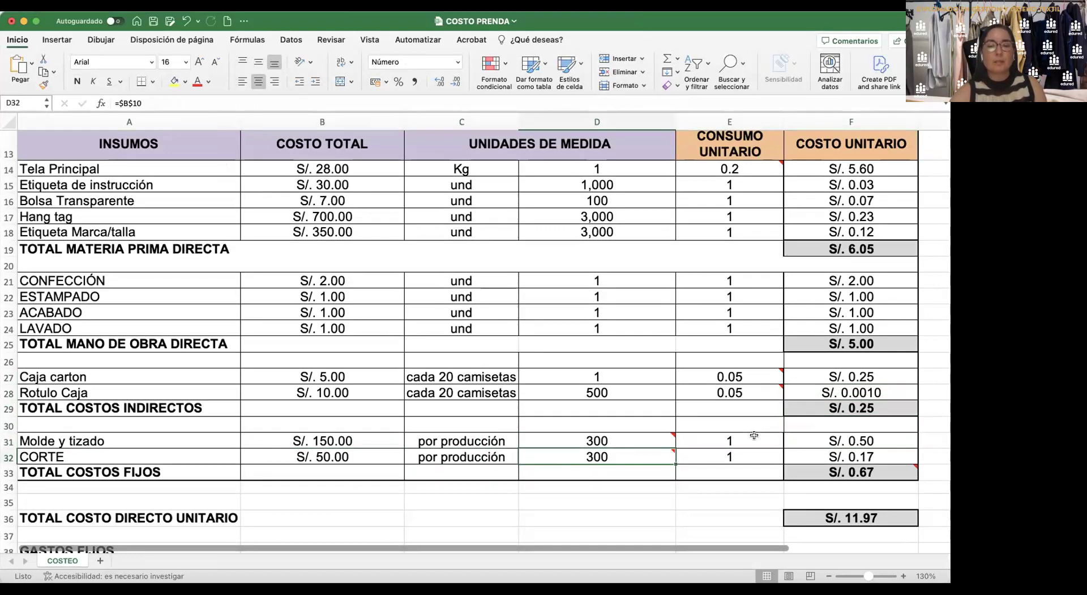
key("Right")
key("Right")
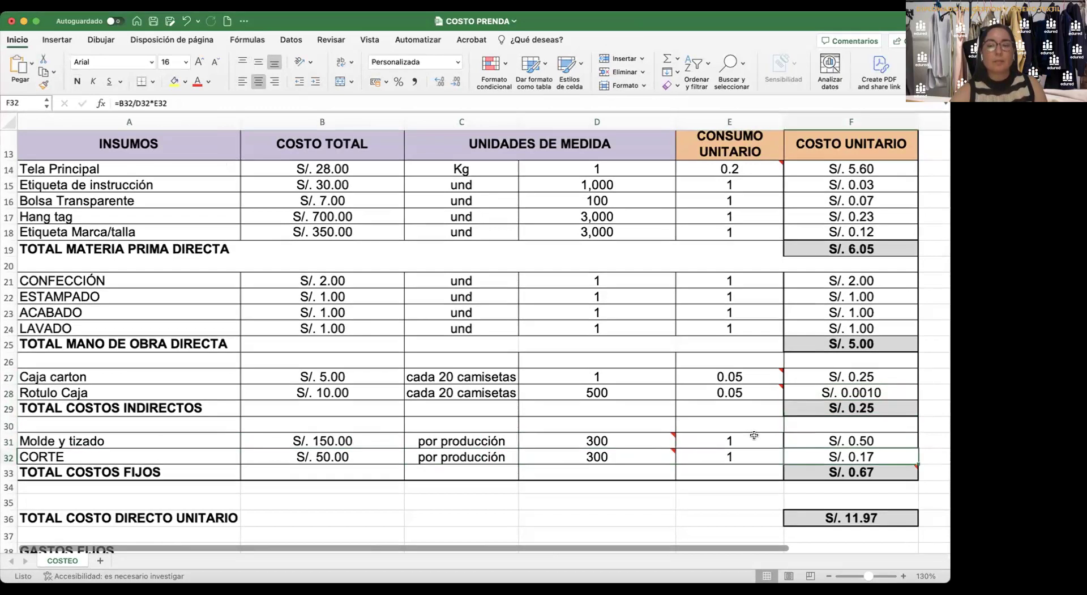
key("Down")
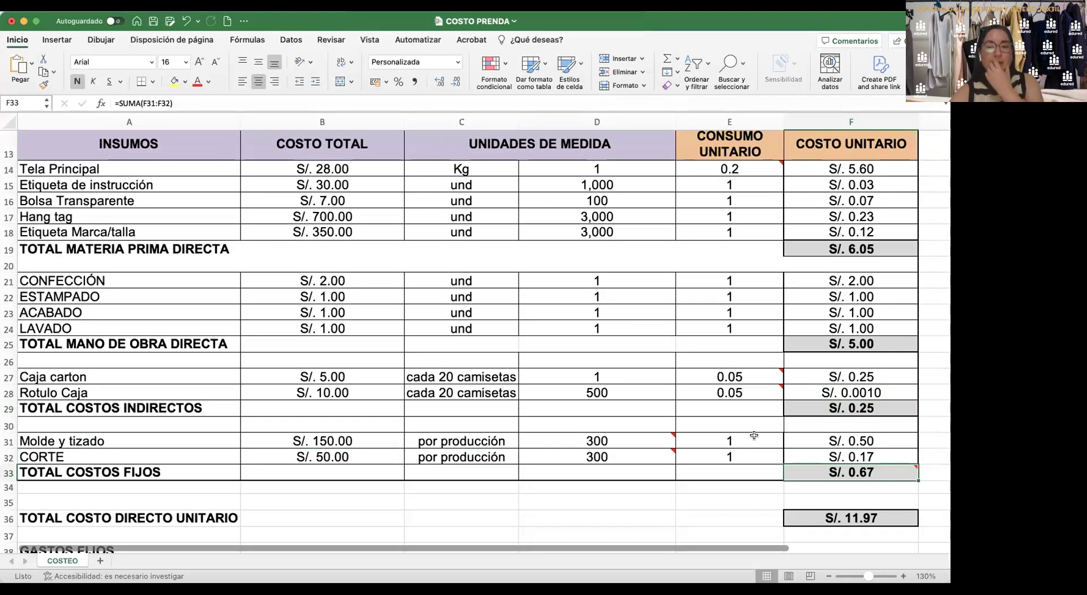
Examine how the TOTAL COSTO DIRECTO UNITARIO formula adds the four cost subtotals
key("Down")
key("Down")
key("Down")
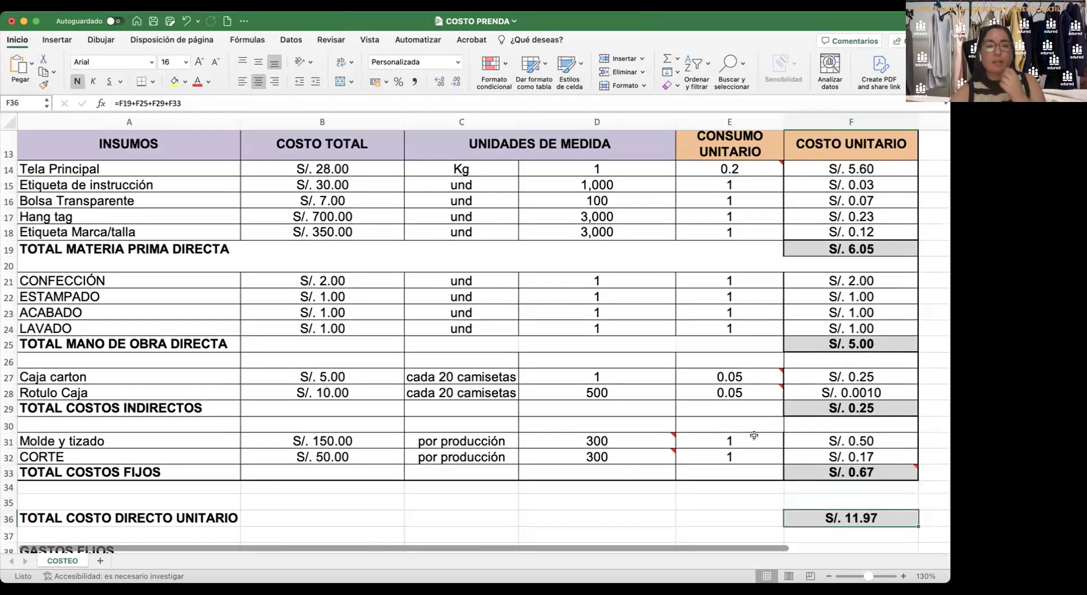
scroll(755, 434, "down", 3)
scroll(755, 433, "down", 3)
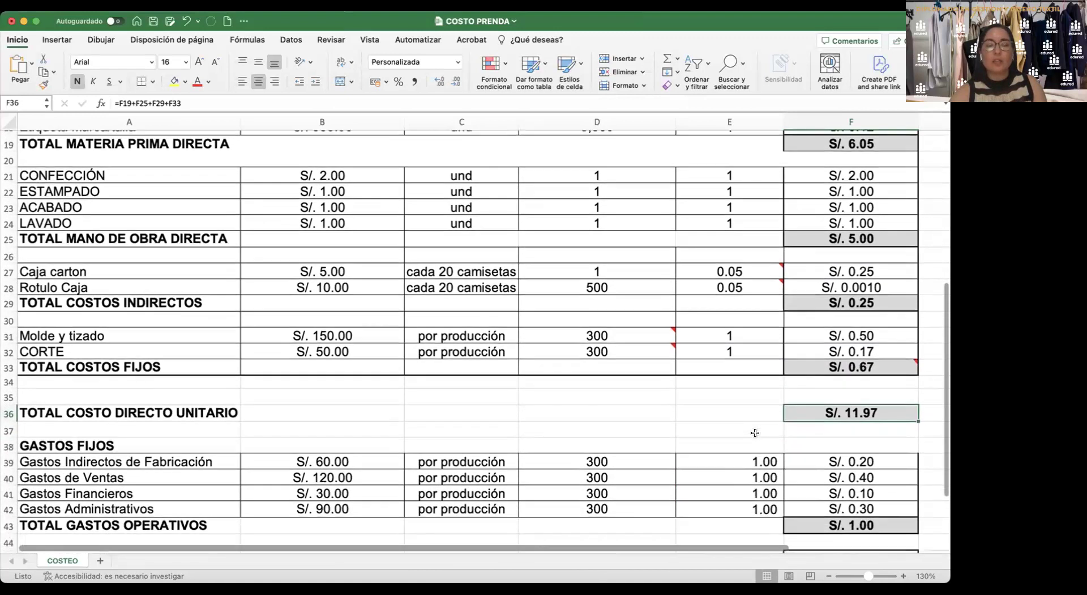
key("Down")
key("Up")
key("Up")
key("Down")
key("Down")
key("Up")
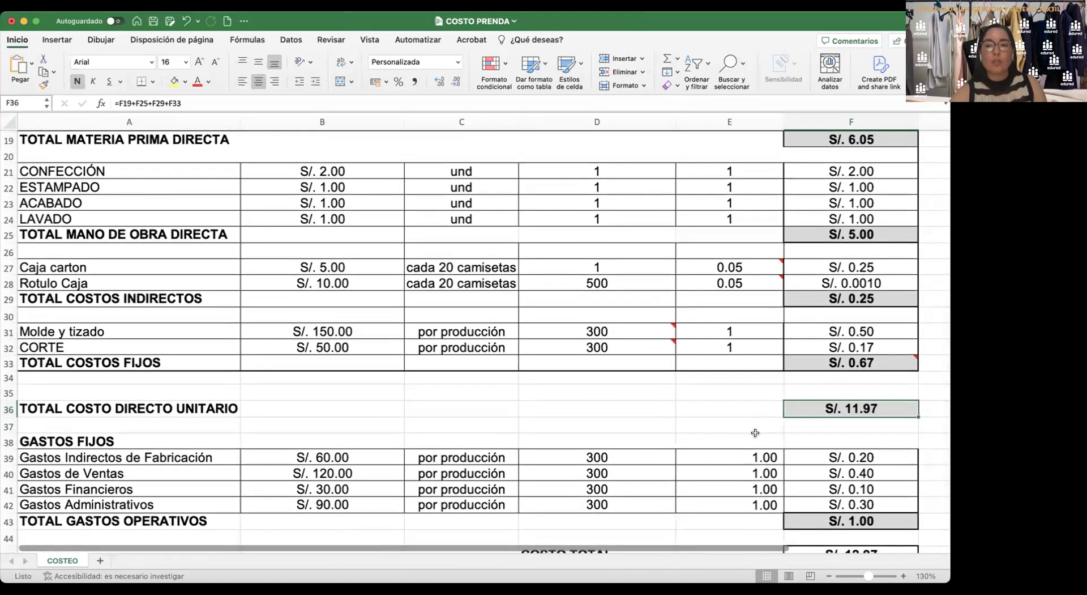
Recheck the direct cost subtotals and inspect the unit cost formula of Gastos Indirectos de Fabricación under GASTOS FIJOS
scroll(754, 432, "up", 1)
scroll(755, 433, "up", 5)
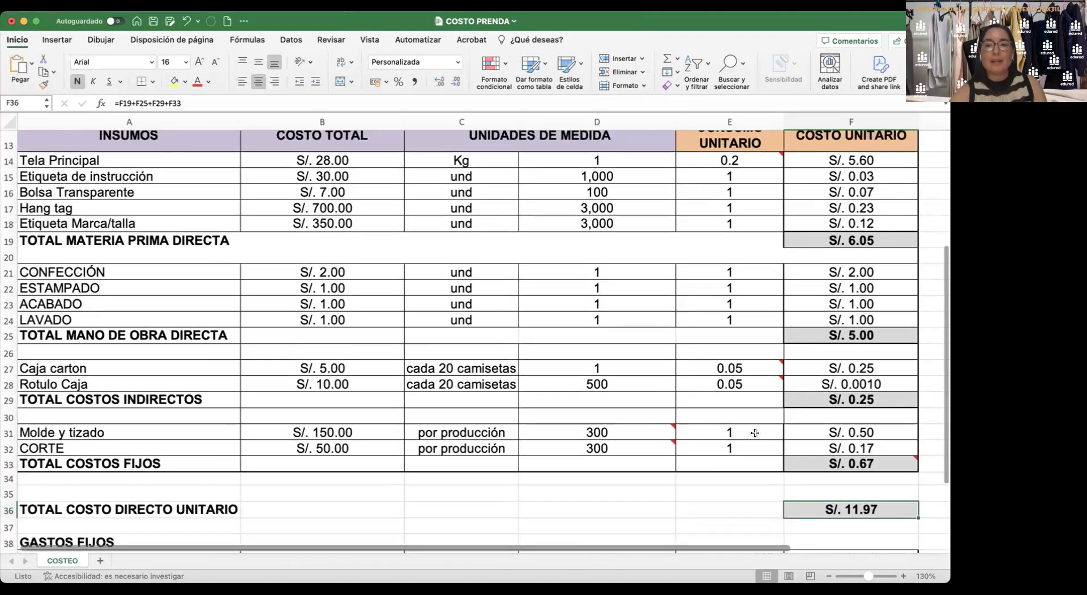
scroll(755, 433, "down", 3)
scroll(755, 433, "down", 5)
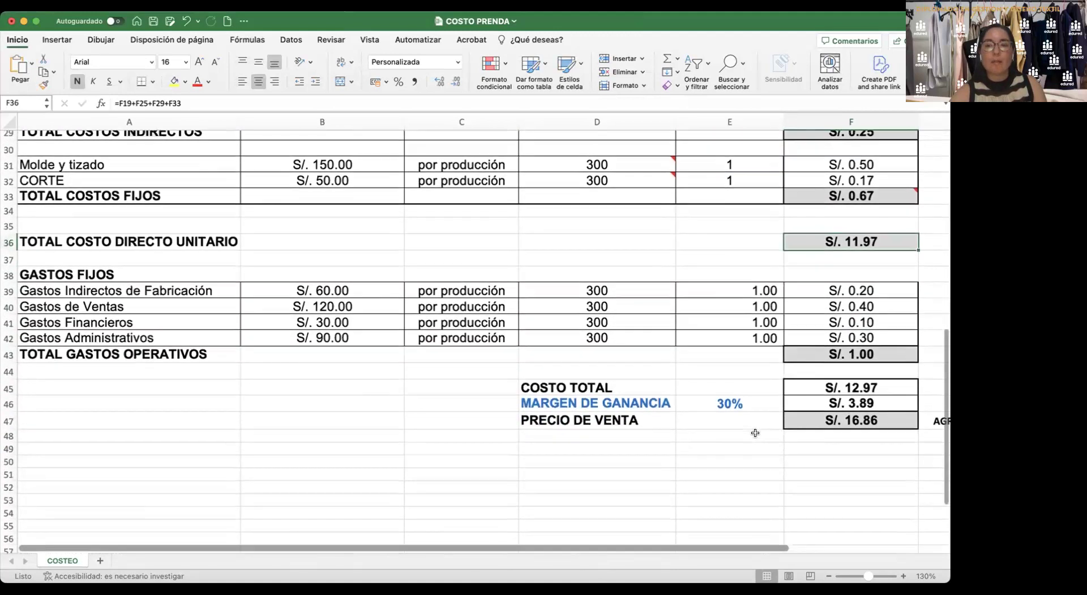
left_click(838, 278)
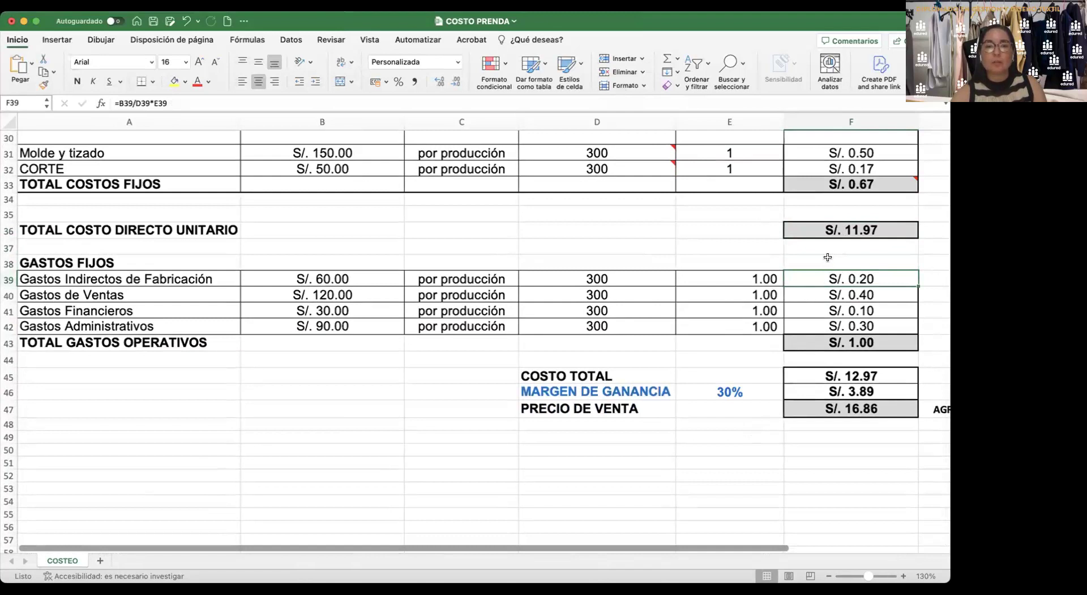
Examine the unit cost formulas of the four GASTOS FIJOS rows, from Gastos Indirectos de Fabricación to Gastos Administrativos
left_click(374, 277)
key("Right")
key("Right")
key("Right")
key("Right")
key("Down")
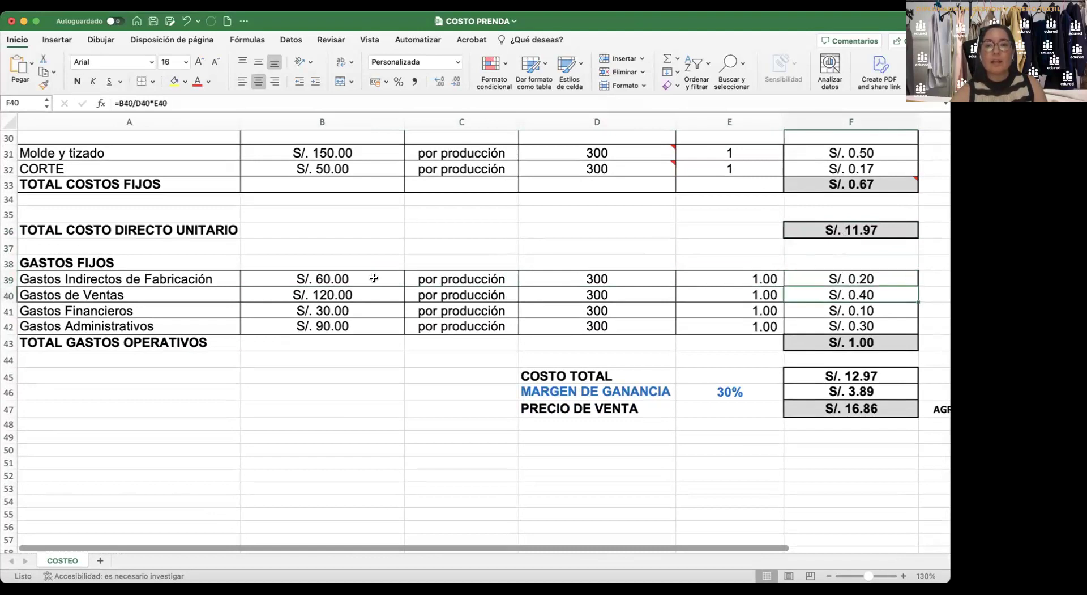
key("Down")
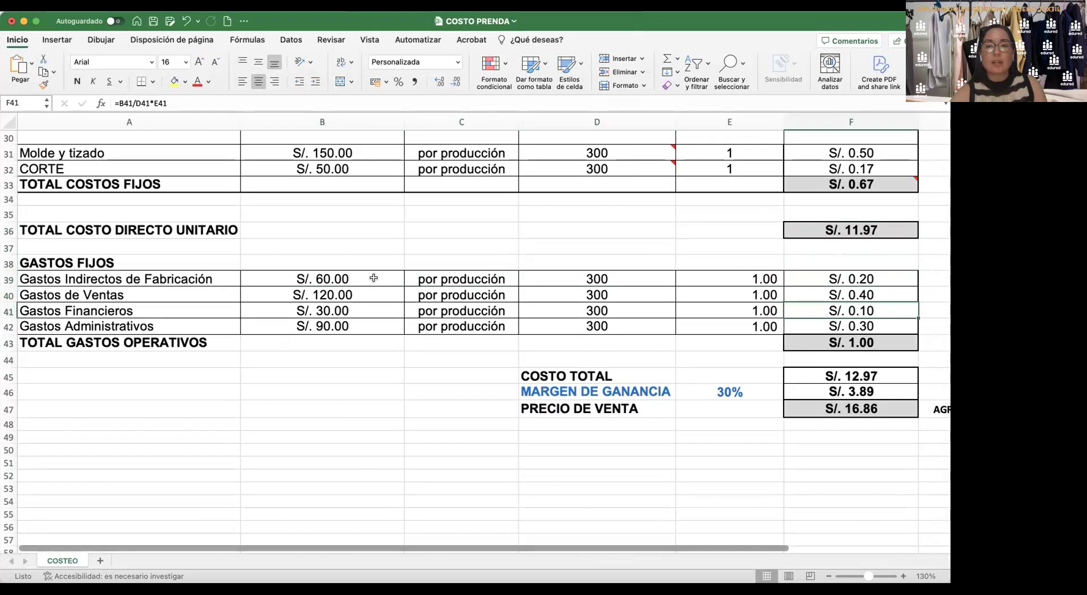
key("Down")
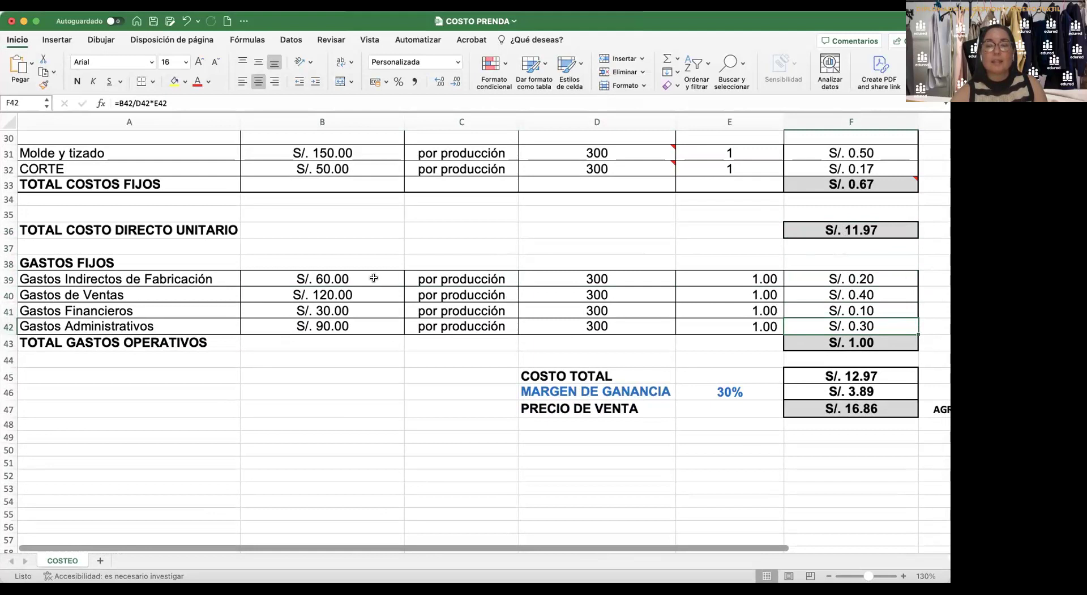
Examine the sum behind TOTAL GASTOS OPERATIVOS and go back over the unit costs it covers
key("Up")
key("Up")
key("Up")
key("Down")
key("Down")
key("Down")
key("Down")
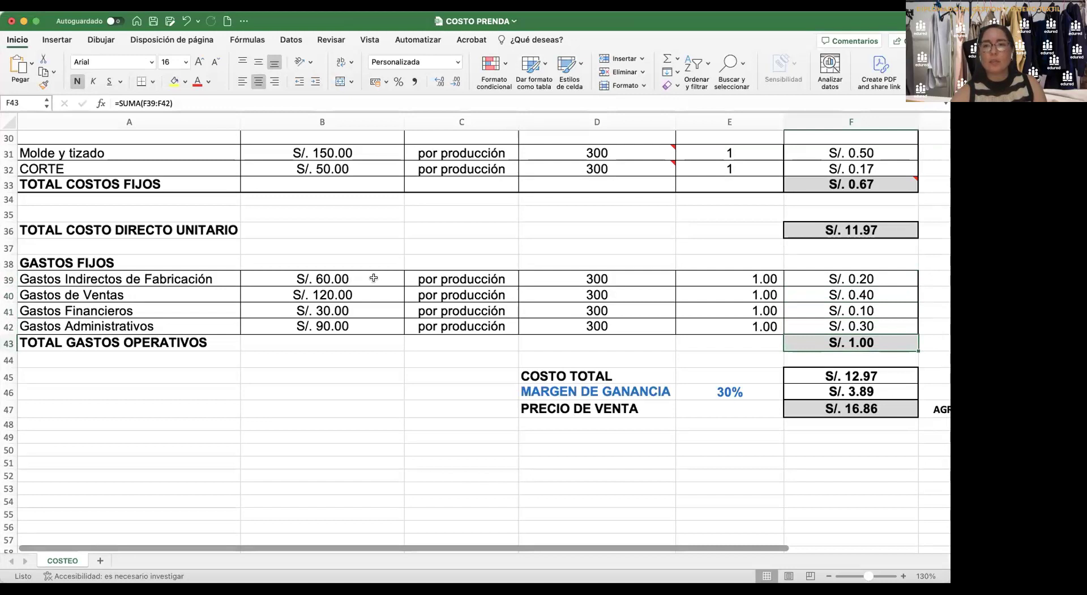
key("Up")
key("Up")
key("Up")
key("Up")
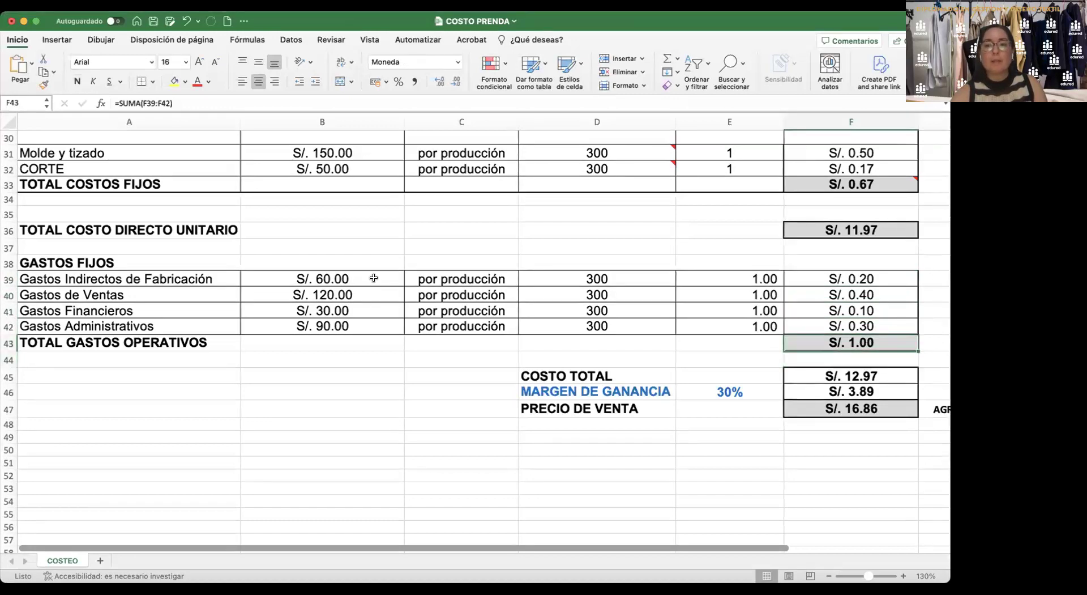
key("Down")
key("Down")
key("Down")
key("Down")
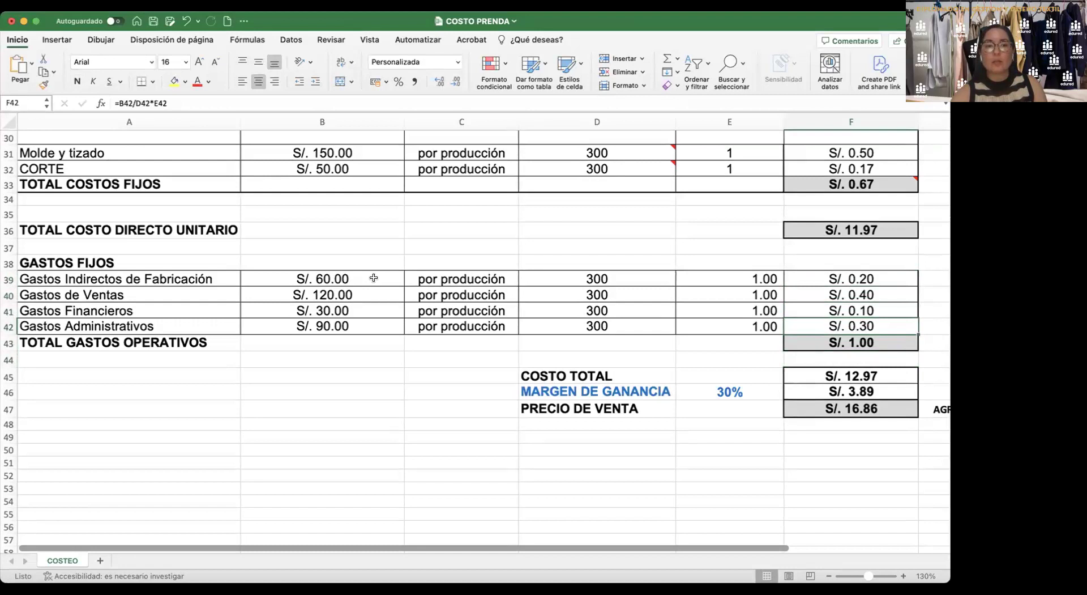
Examine how the COSTO TOTAL formula combines the total direct unit cost with TOTAL GASTOS OPERATIVOS
key("Down")
key("Down")
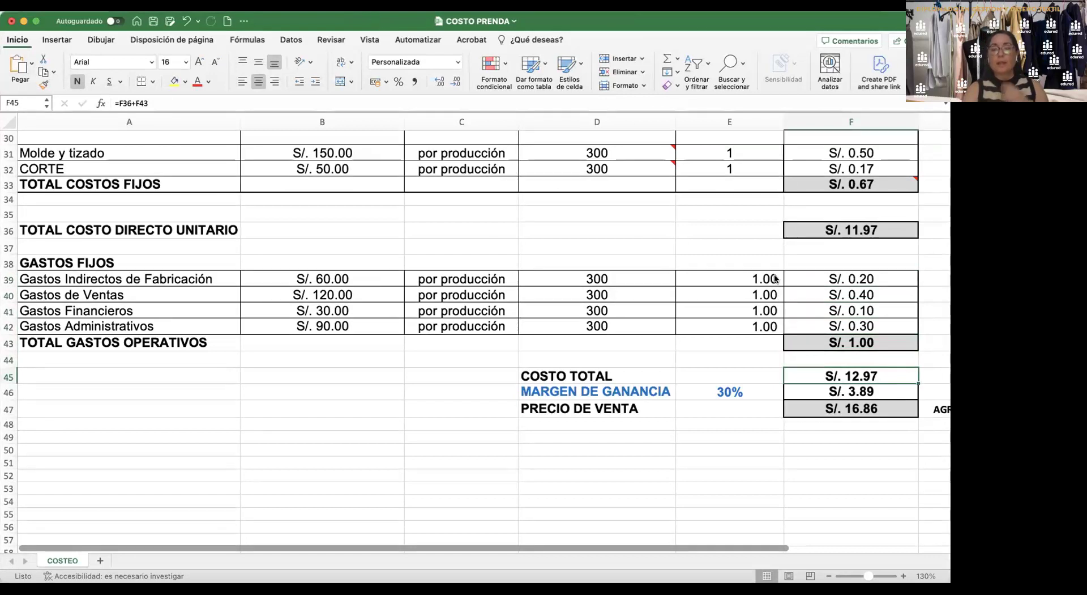
left_click(693, 231)
left_click(838, 344)
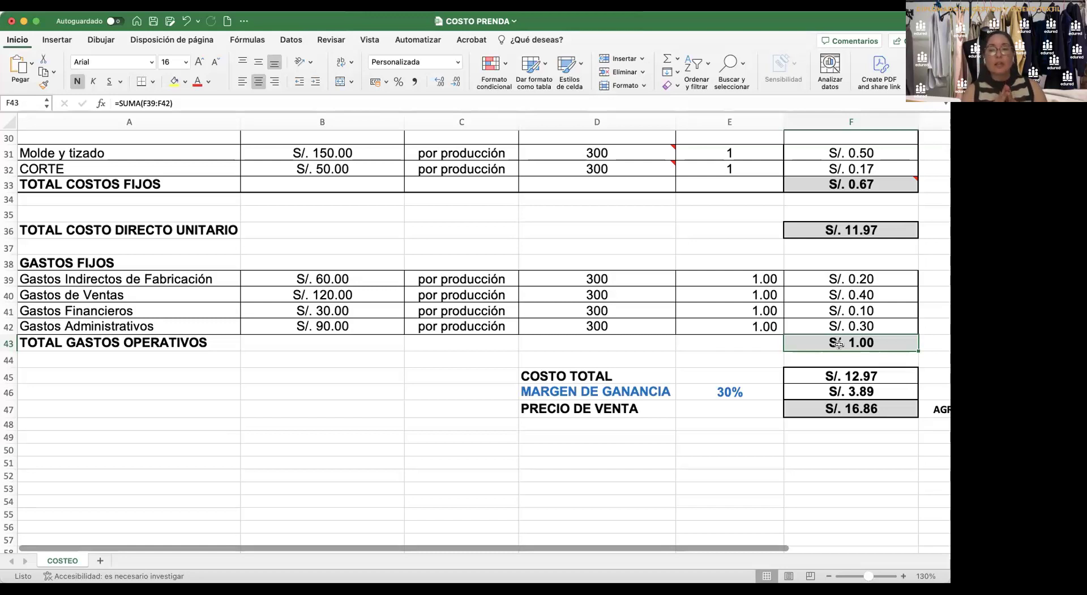
key("Down")
key("Down")
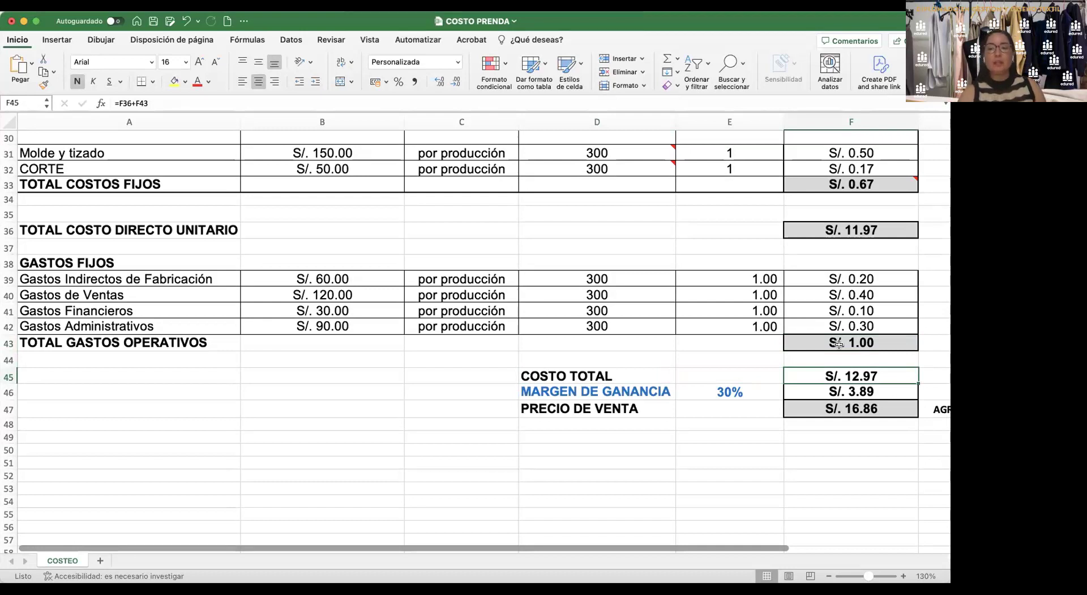
Inspect the MARGEN DE GANANCIA and PRECIO DE VENTA formulas, along with the AGREGAR EL IGV note beside the sale price
key("Down")
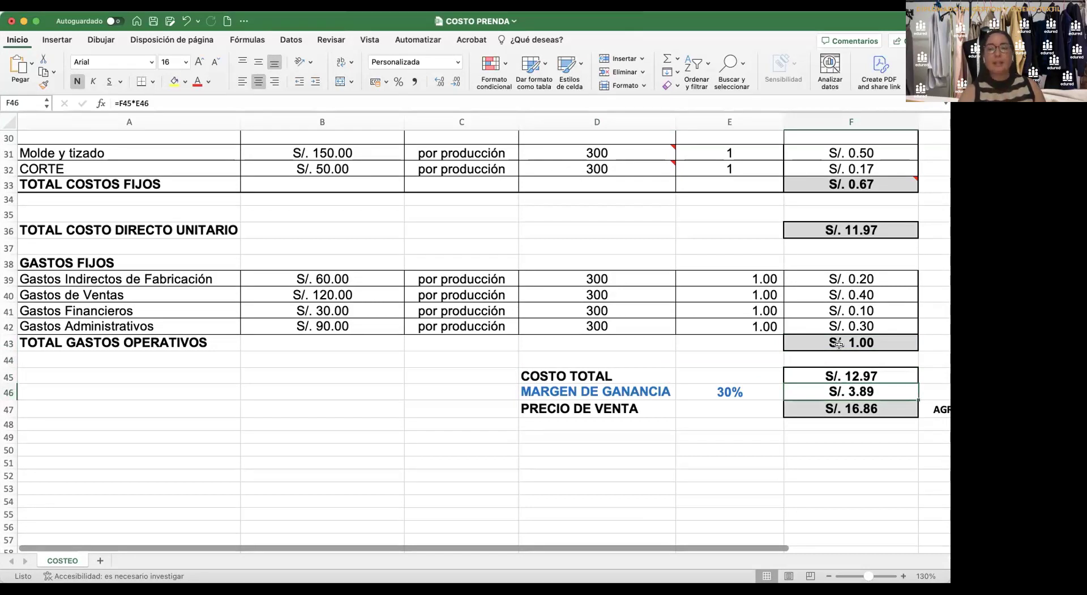
key("Down")
key("Left")
key("Left")
key("Right")
key("Right")
key("Right")
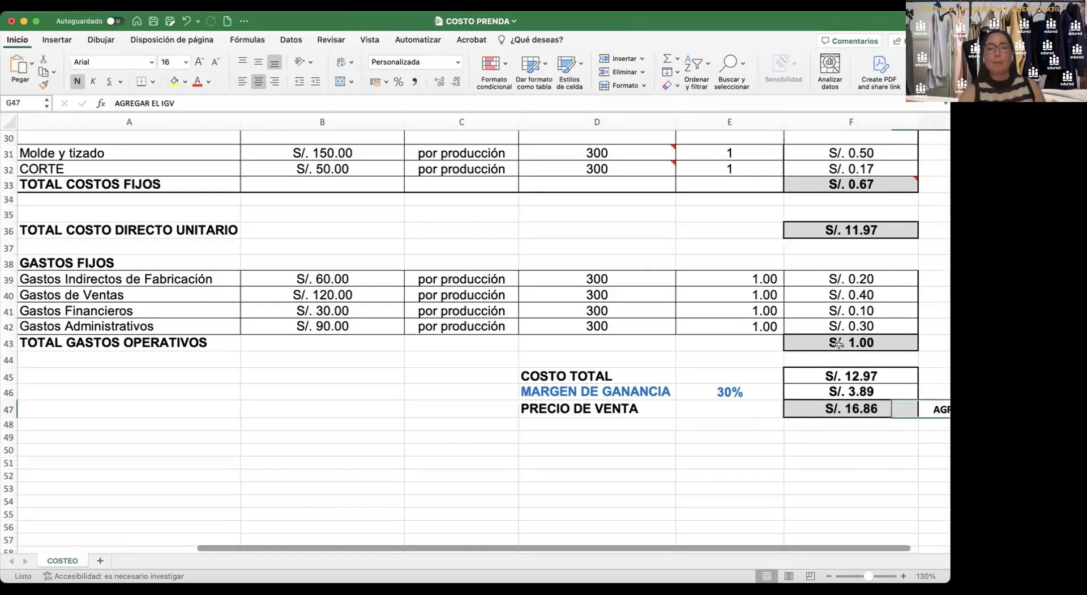
key("Left")
key("Left")
key("Left")
key("Right")
key("Right")
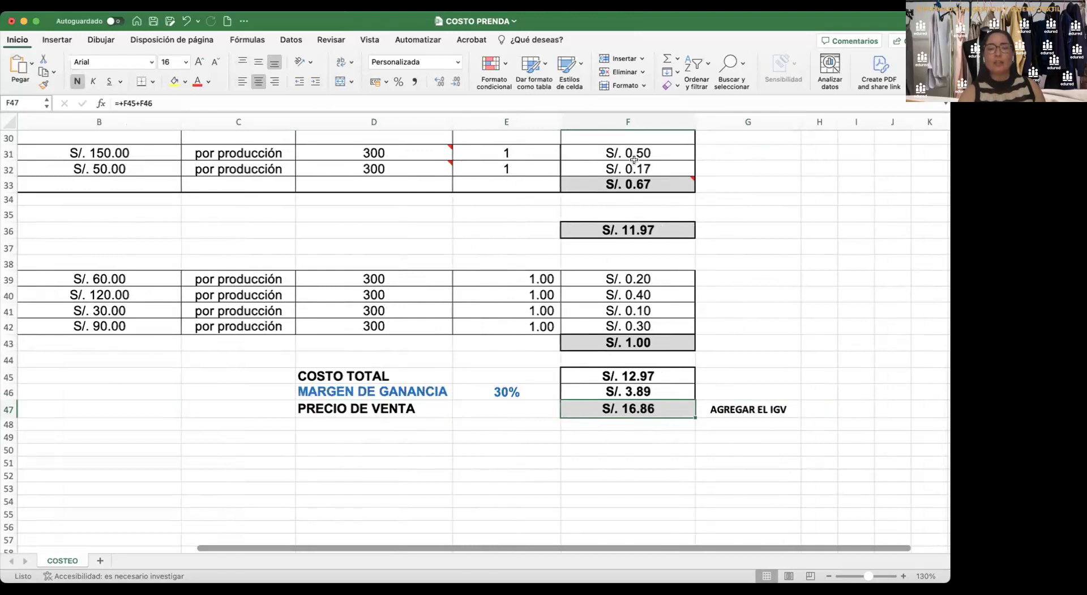
Review the whole costing sheet, comparing the garment data and photos with the cost sections, profit margin and sale price
scroll(660, 269, "left", 3)
scroll(660, 269, "up", 5)
scroll(660, 269, "up", 3)
scroll(660, 269, "left", 3)
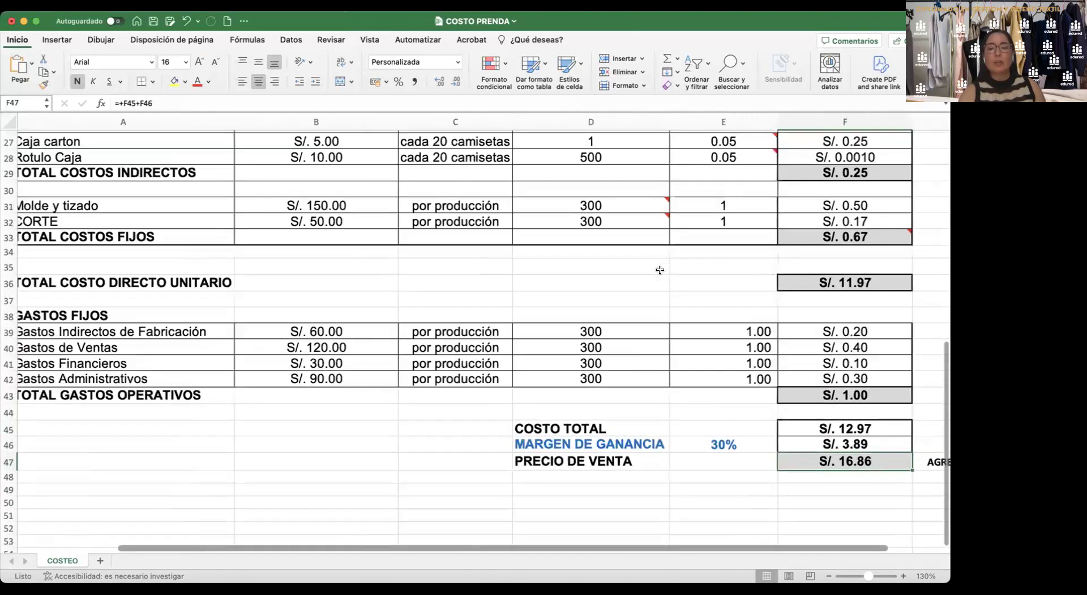
scroll(660, 269, "down", 3)
scroll(659, 269, "up", 8)
scroll(660, 269, "left", 2)
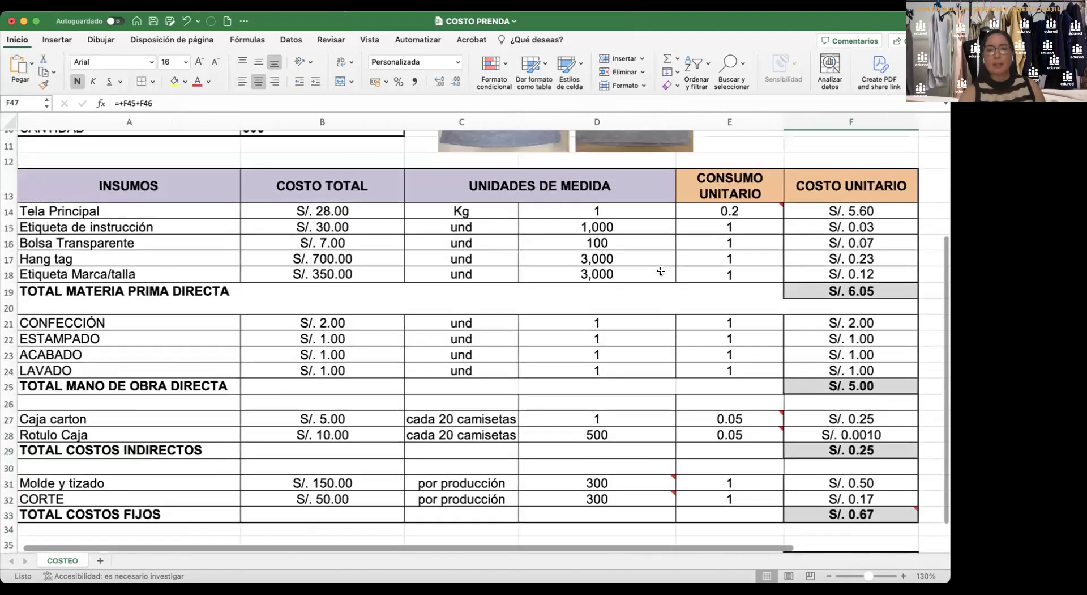
scroll(517, 230, "down", 1)
left_click(527, 226)
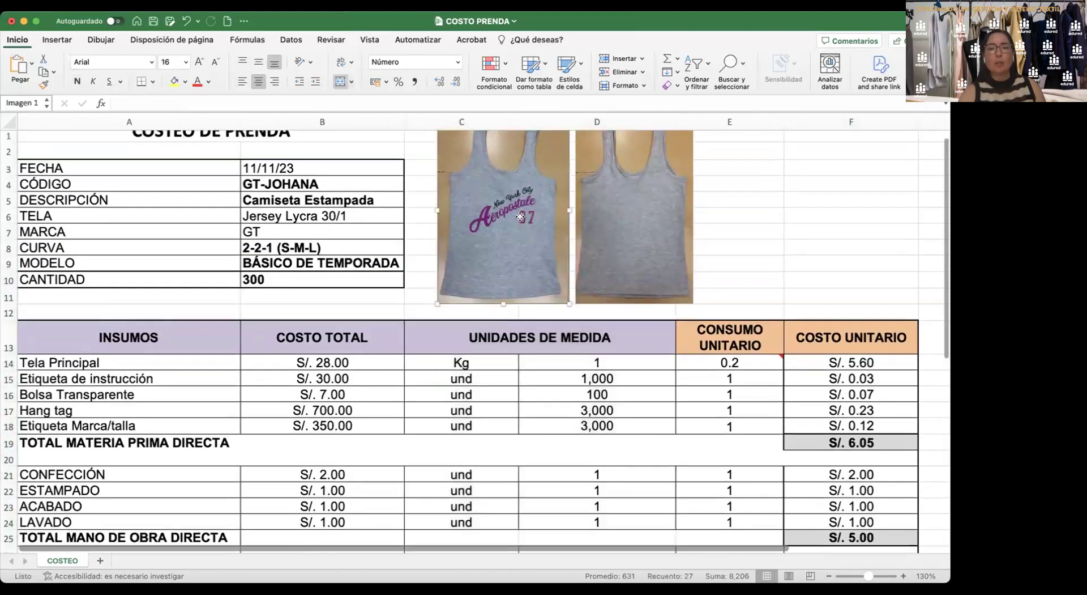
scroll(529, 226, "up", 1)
scroll(544, 238, "down", 10)
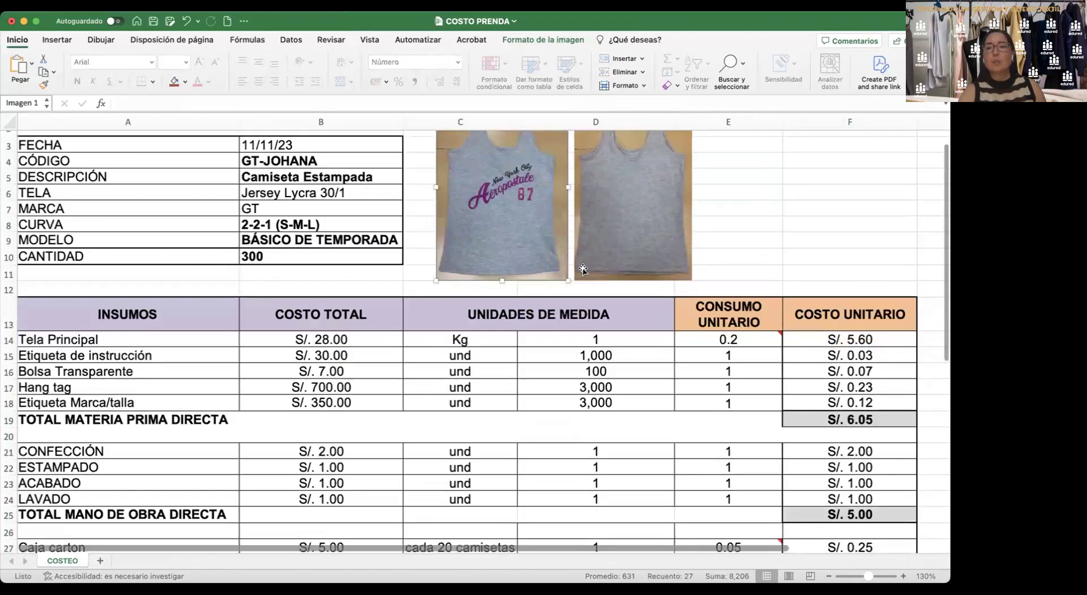
scroll(584, 268, "up", 3)
scroll(583, 268, "up", 10)
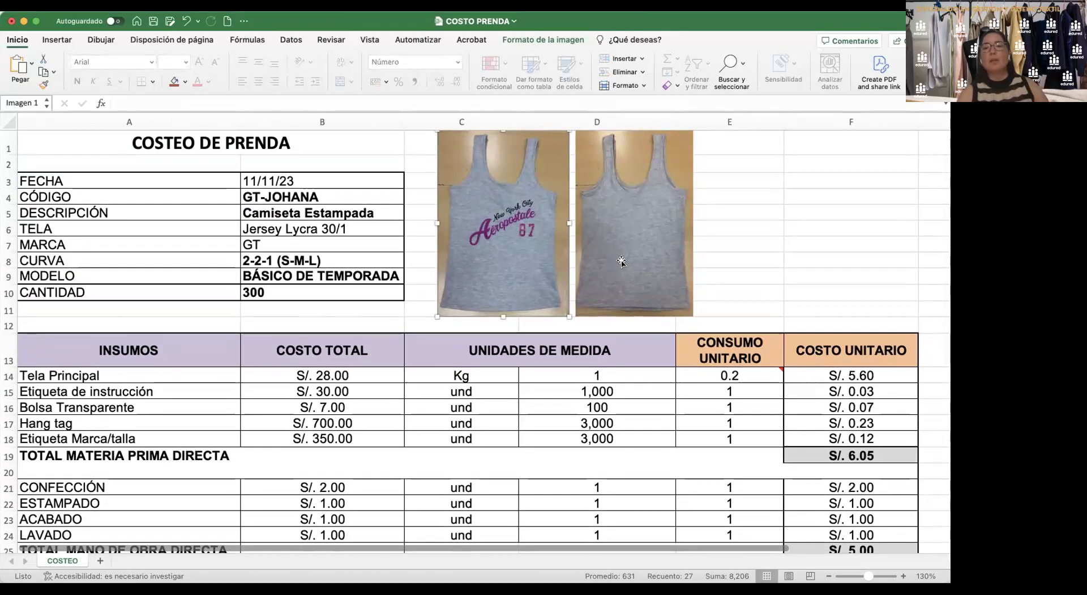
scroll(735, 333, "down", 14)
scroll(735, 333, "up", 2)
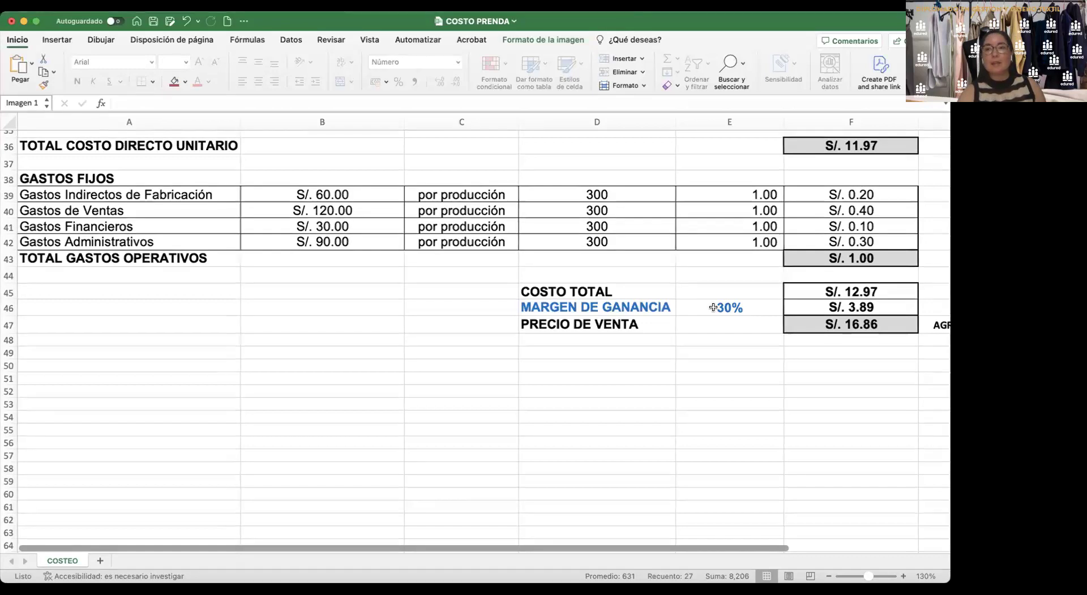
scroll(711, 306, "up", 10)
scroll(706, 304, "up", 4)
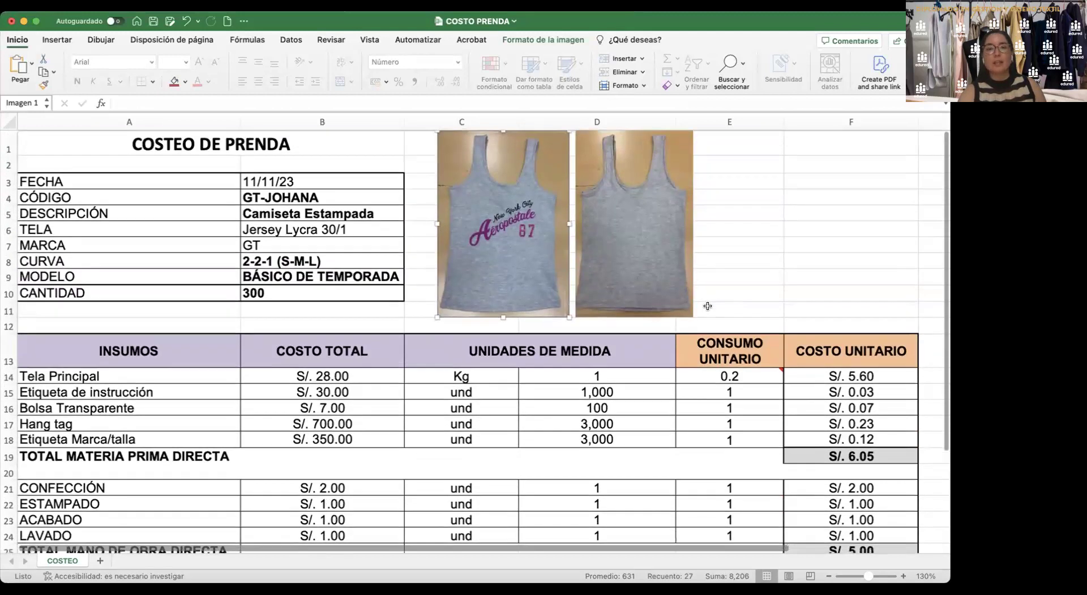
Deselect the garment photo and recheck the cost sections from the header data to PRECIO DE VENTA
left_click(705, 220)
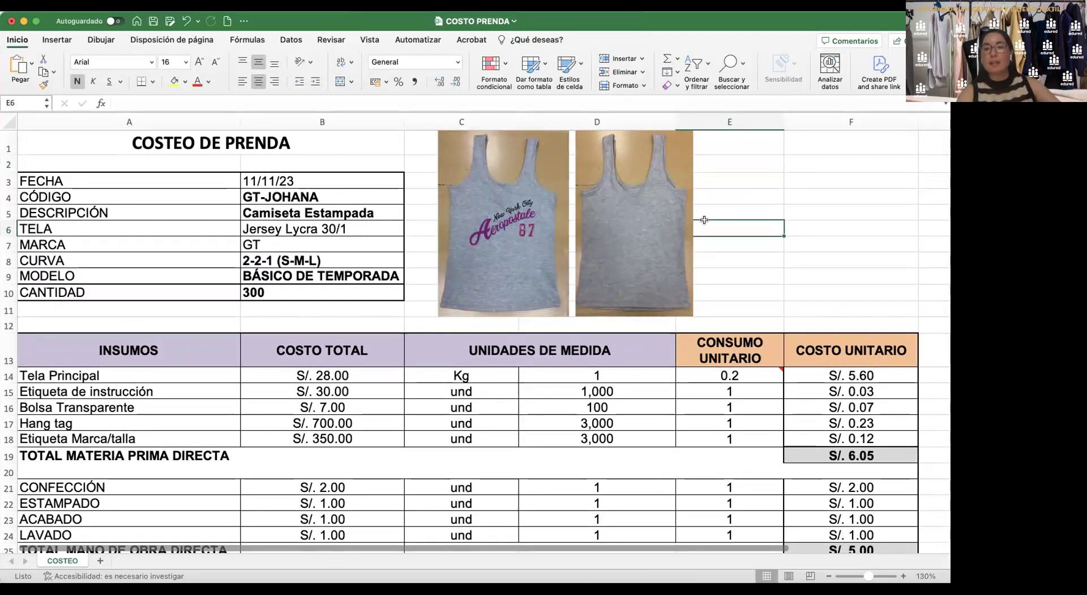
scroll(703, 220, "down", 2)
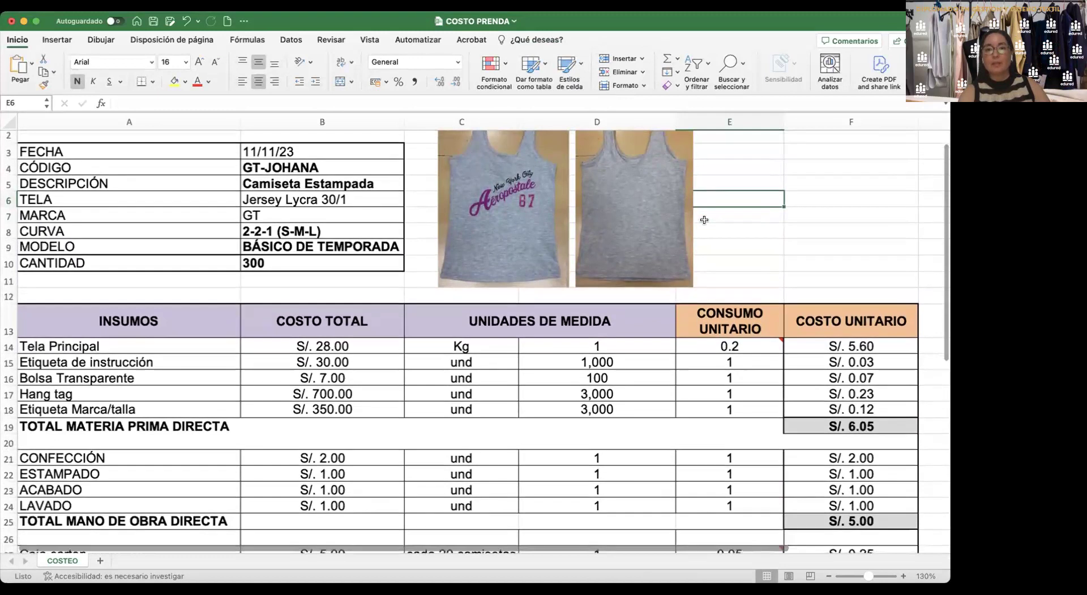
scroll(704, 220, "up", 2)
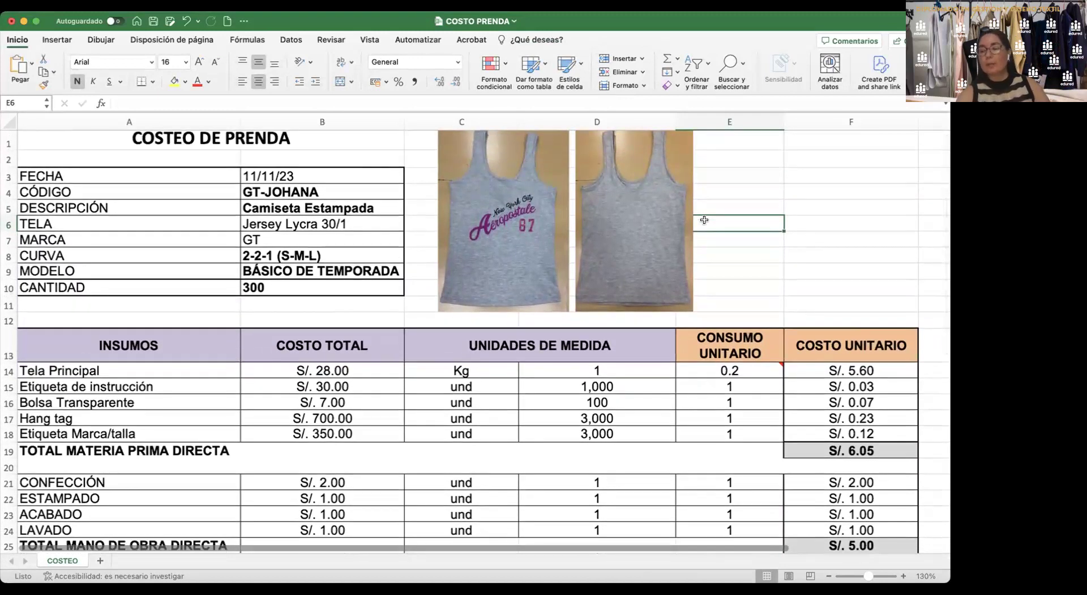
scroll(761, 360, "down", 10)
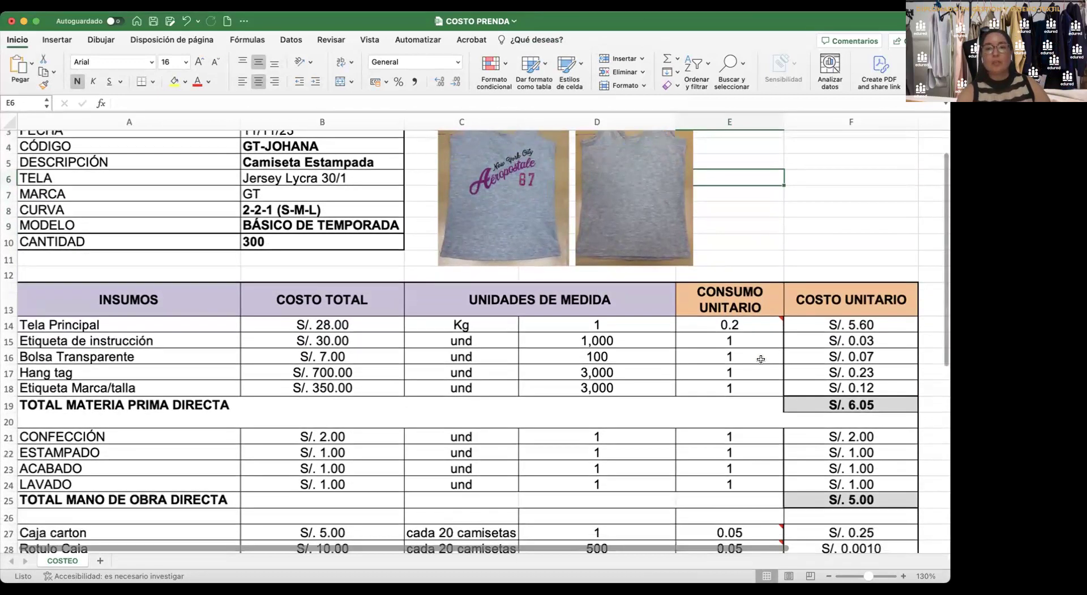
scroll(760, 359, "down", 4)
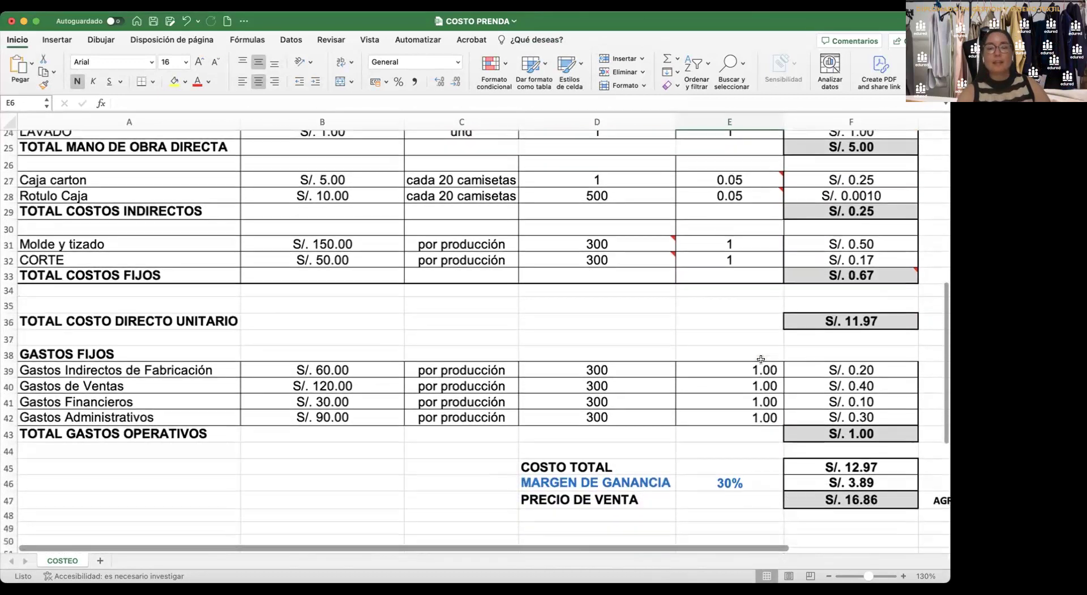
scroll(760, 359, "up", 5)
scroll(761, 359, "up", 1)
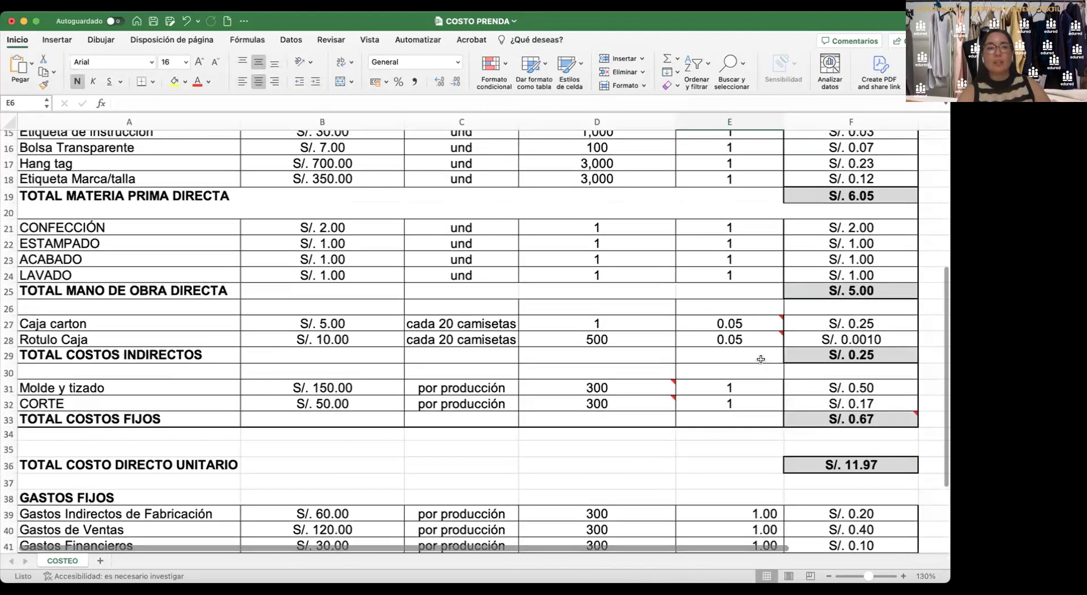
scroll(760, 359, "up", 8)
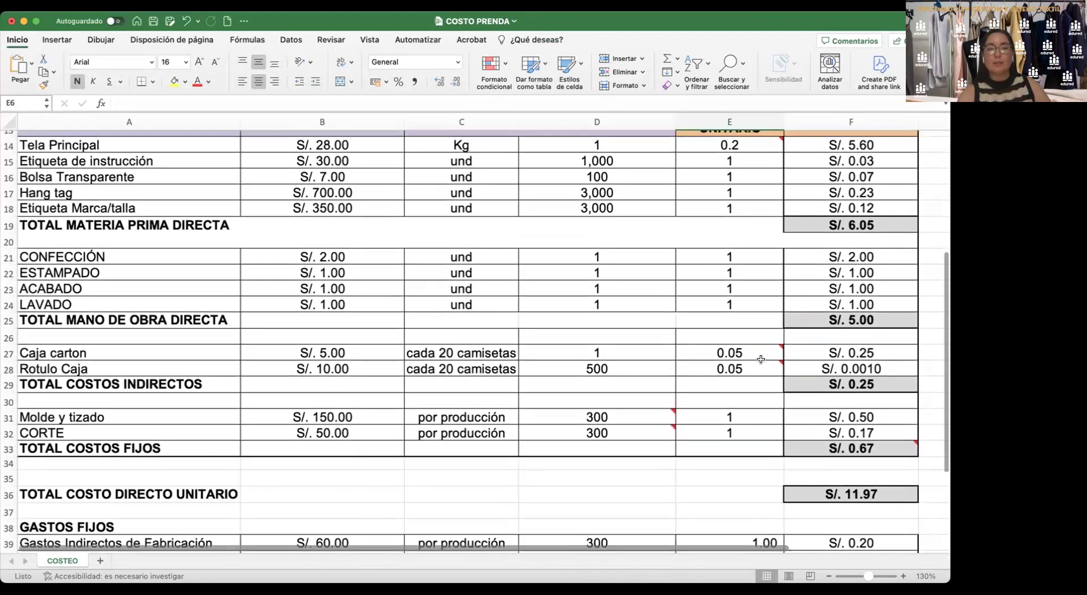
scroll(761, 359, "up", 2)
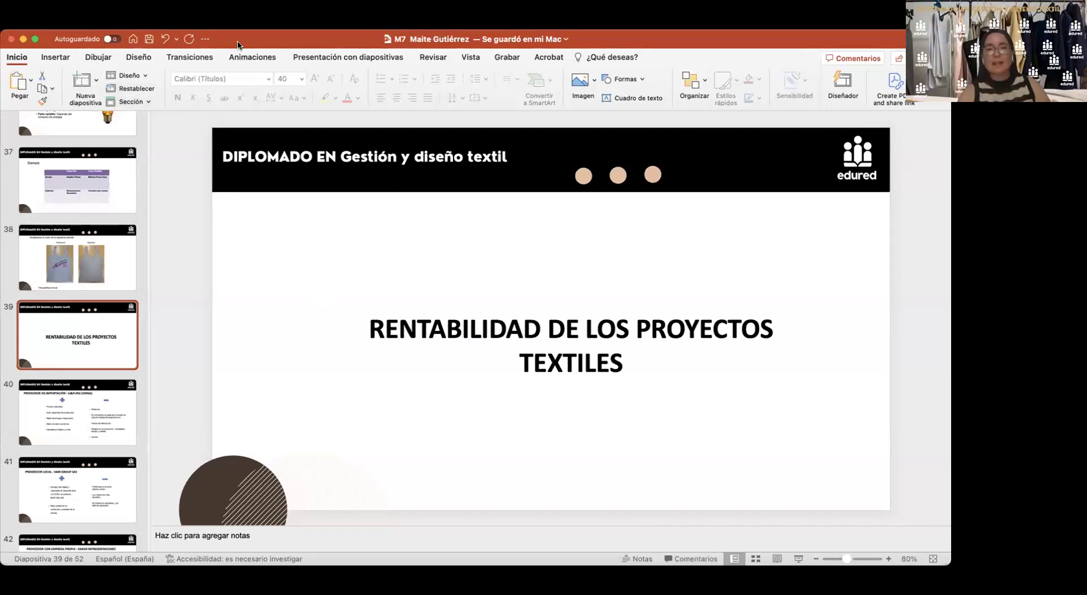
Switch to the PowerPoint presentation and start the slide show at the RENTABILIDAD DE LOS PROYECTOS TEXTILES slide
left_click(800, 561)
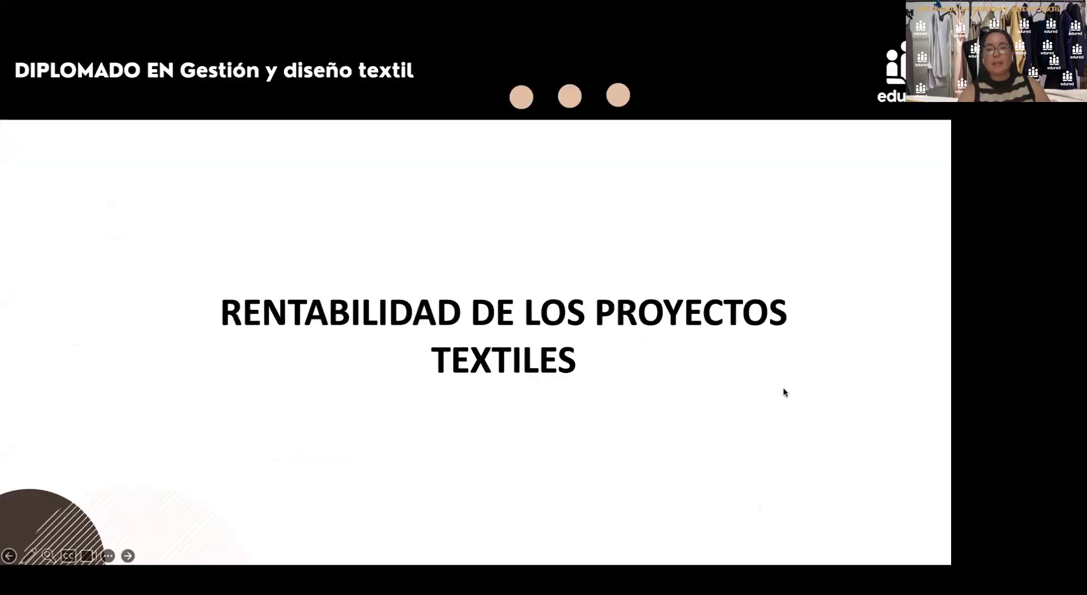